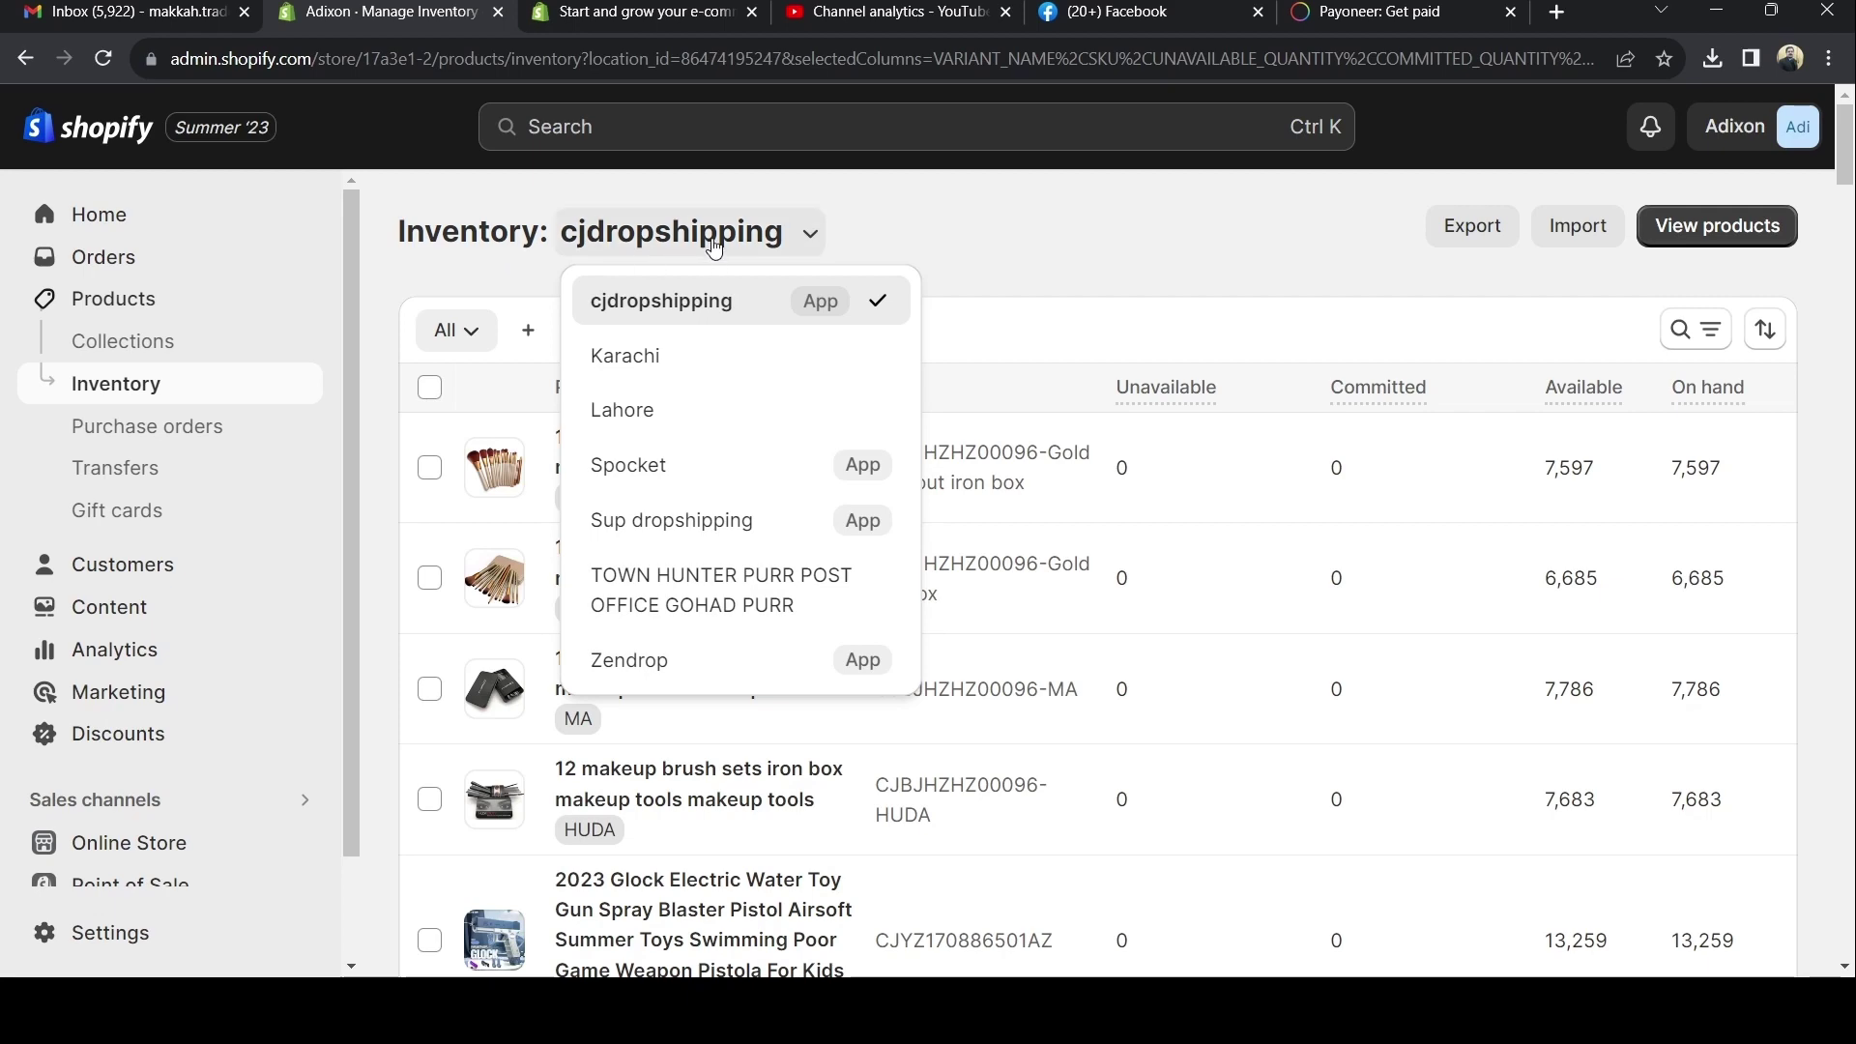
Show the inventory at the cjdropshipping location and look through its products.
click(651, 302)
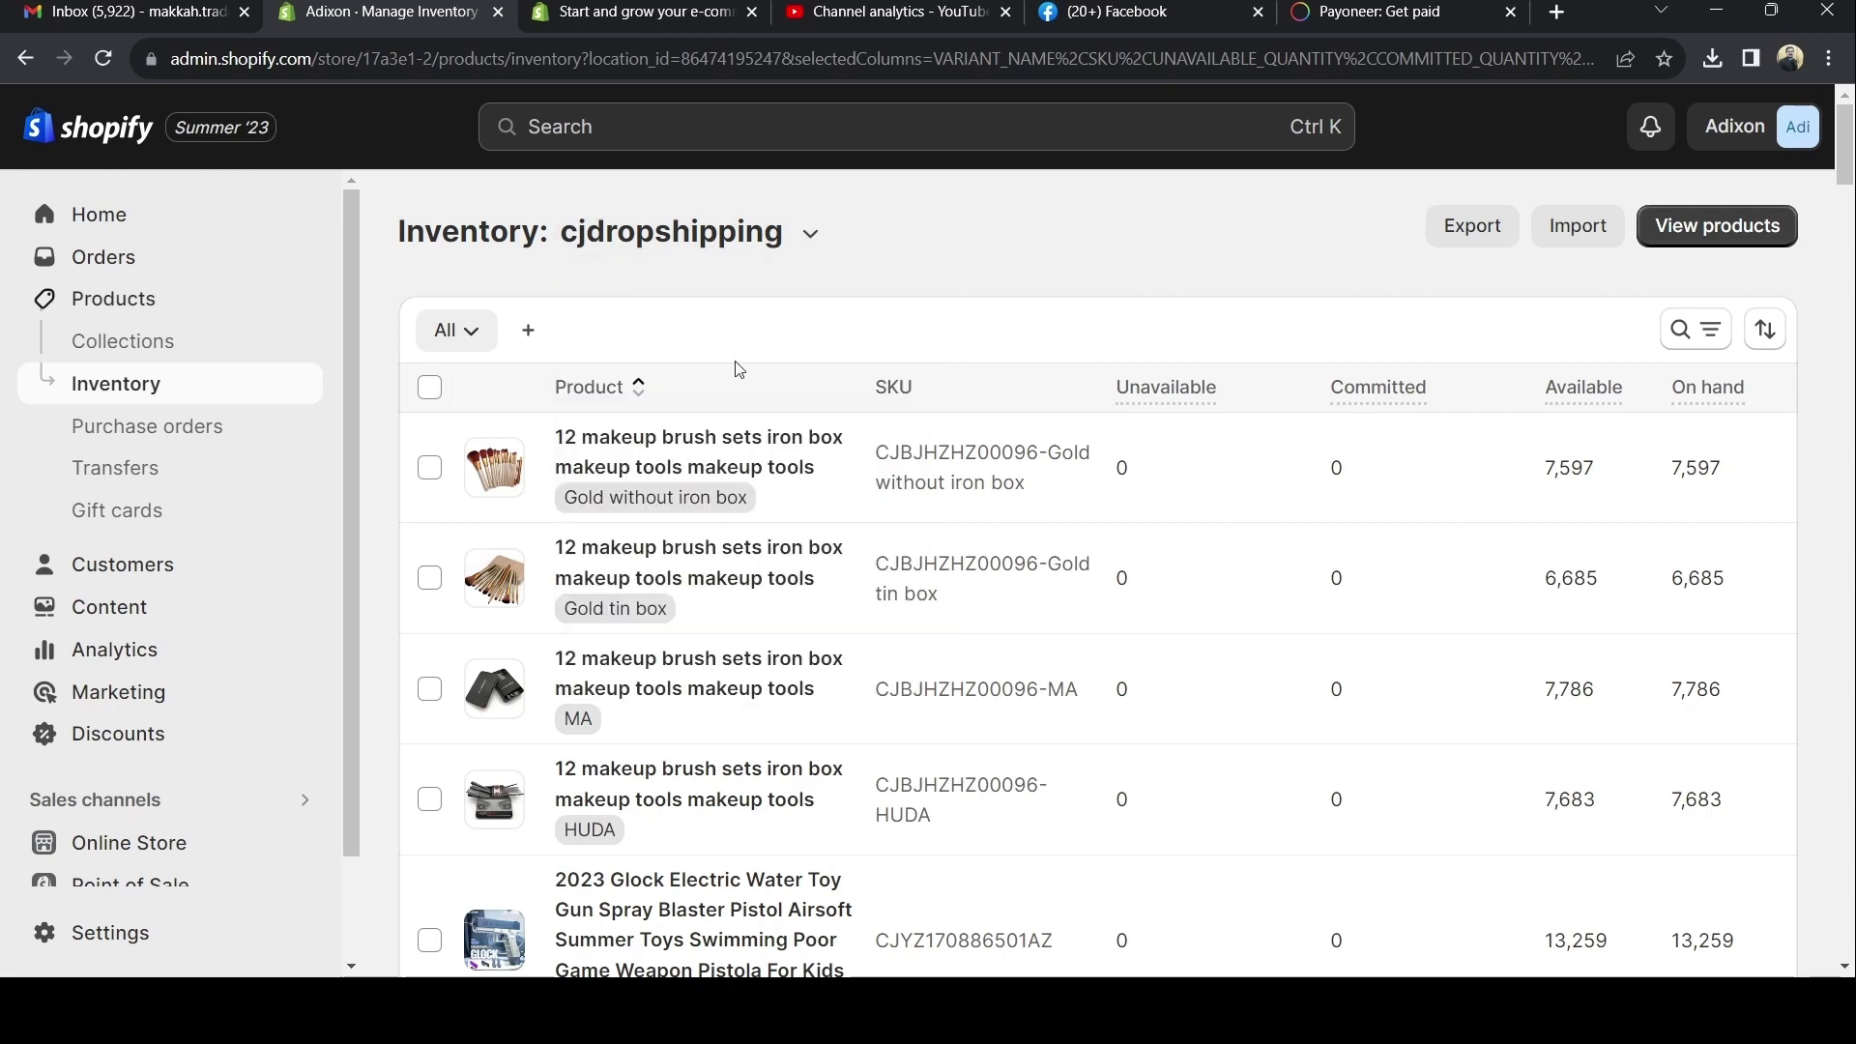
scroll(1222, 538, down, 5)
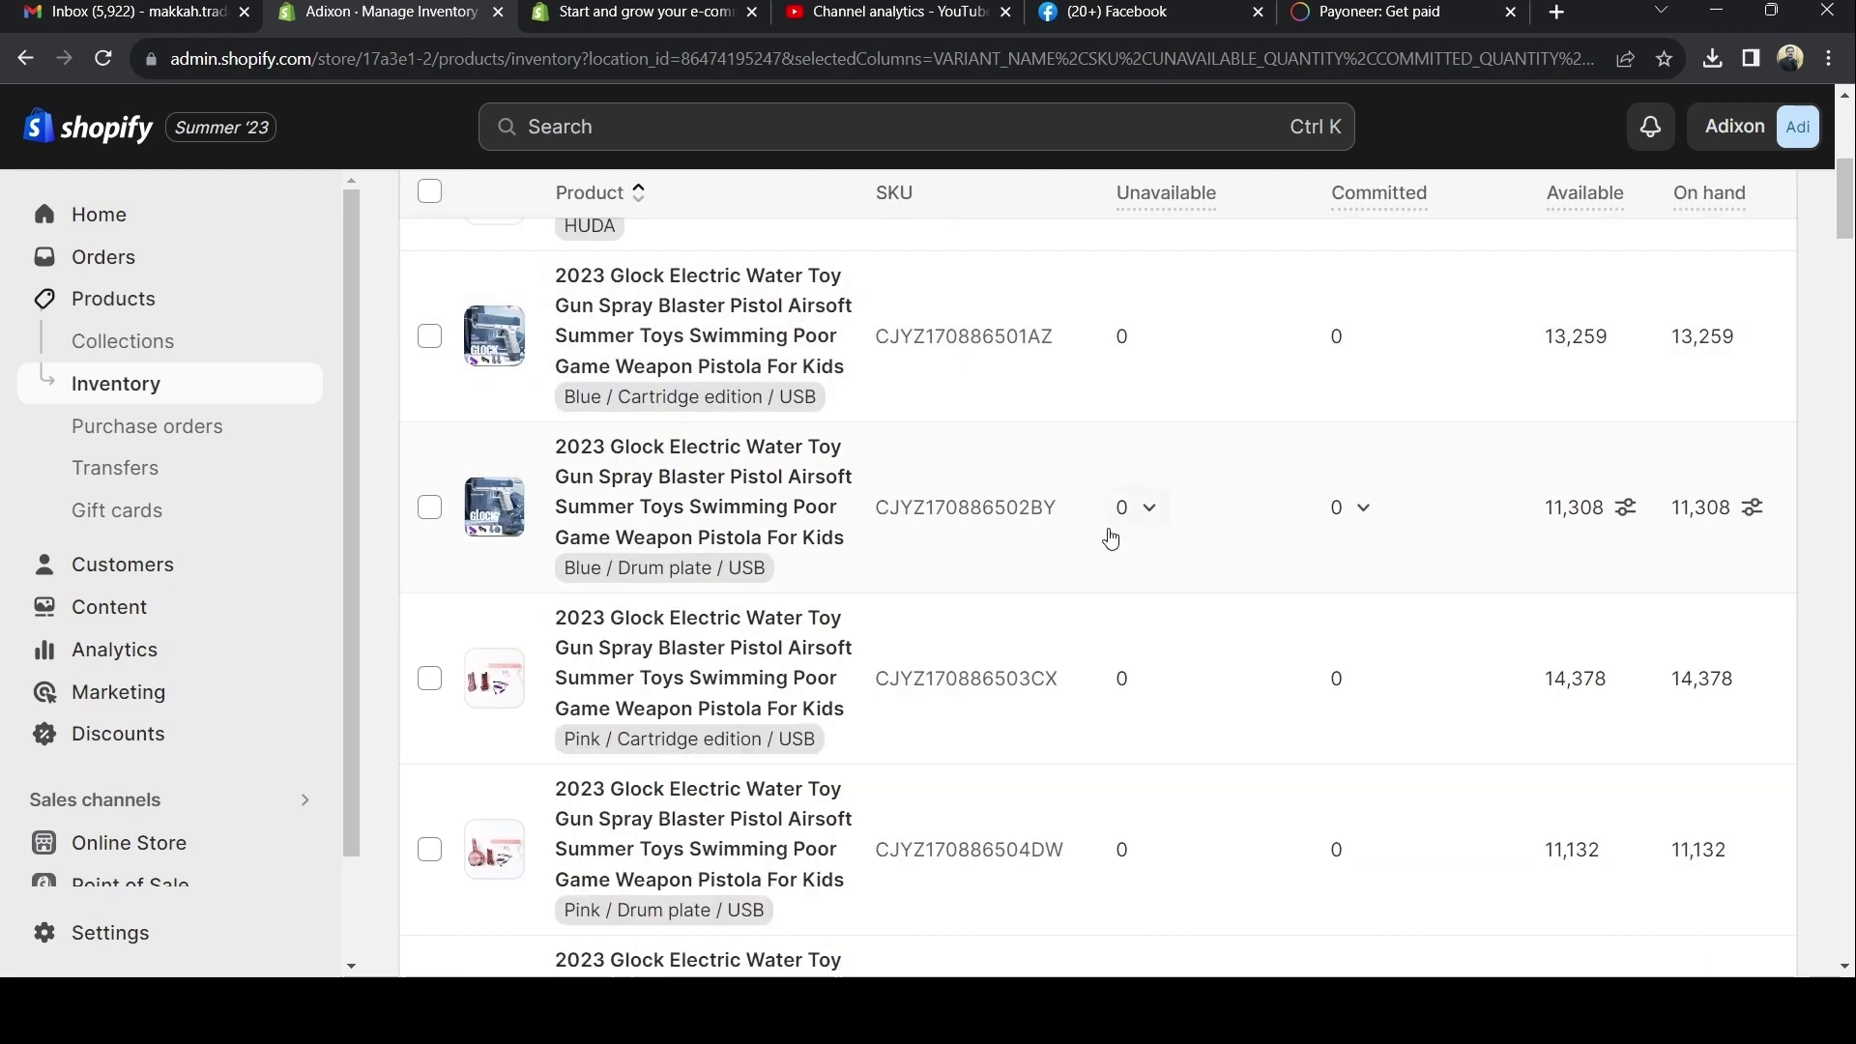
scroll(1111, 538, up, 5)
View the inventory at the Sup dropshipping location, followed by the Spocket location.
click(807, 235)
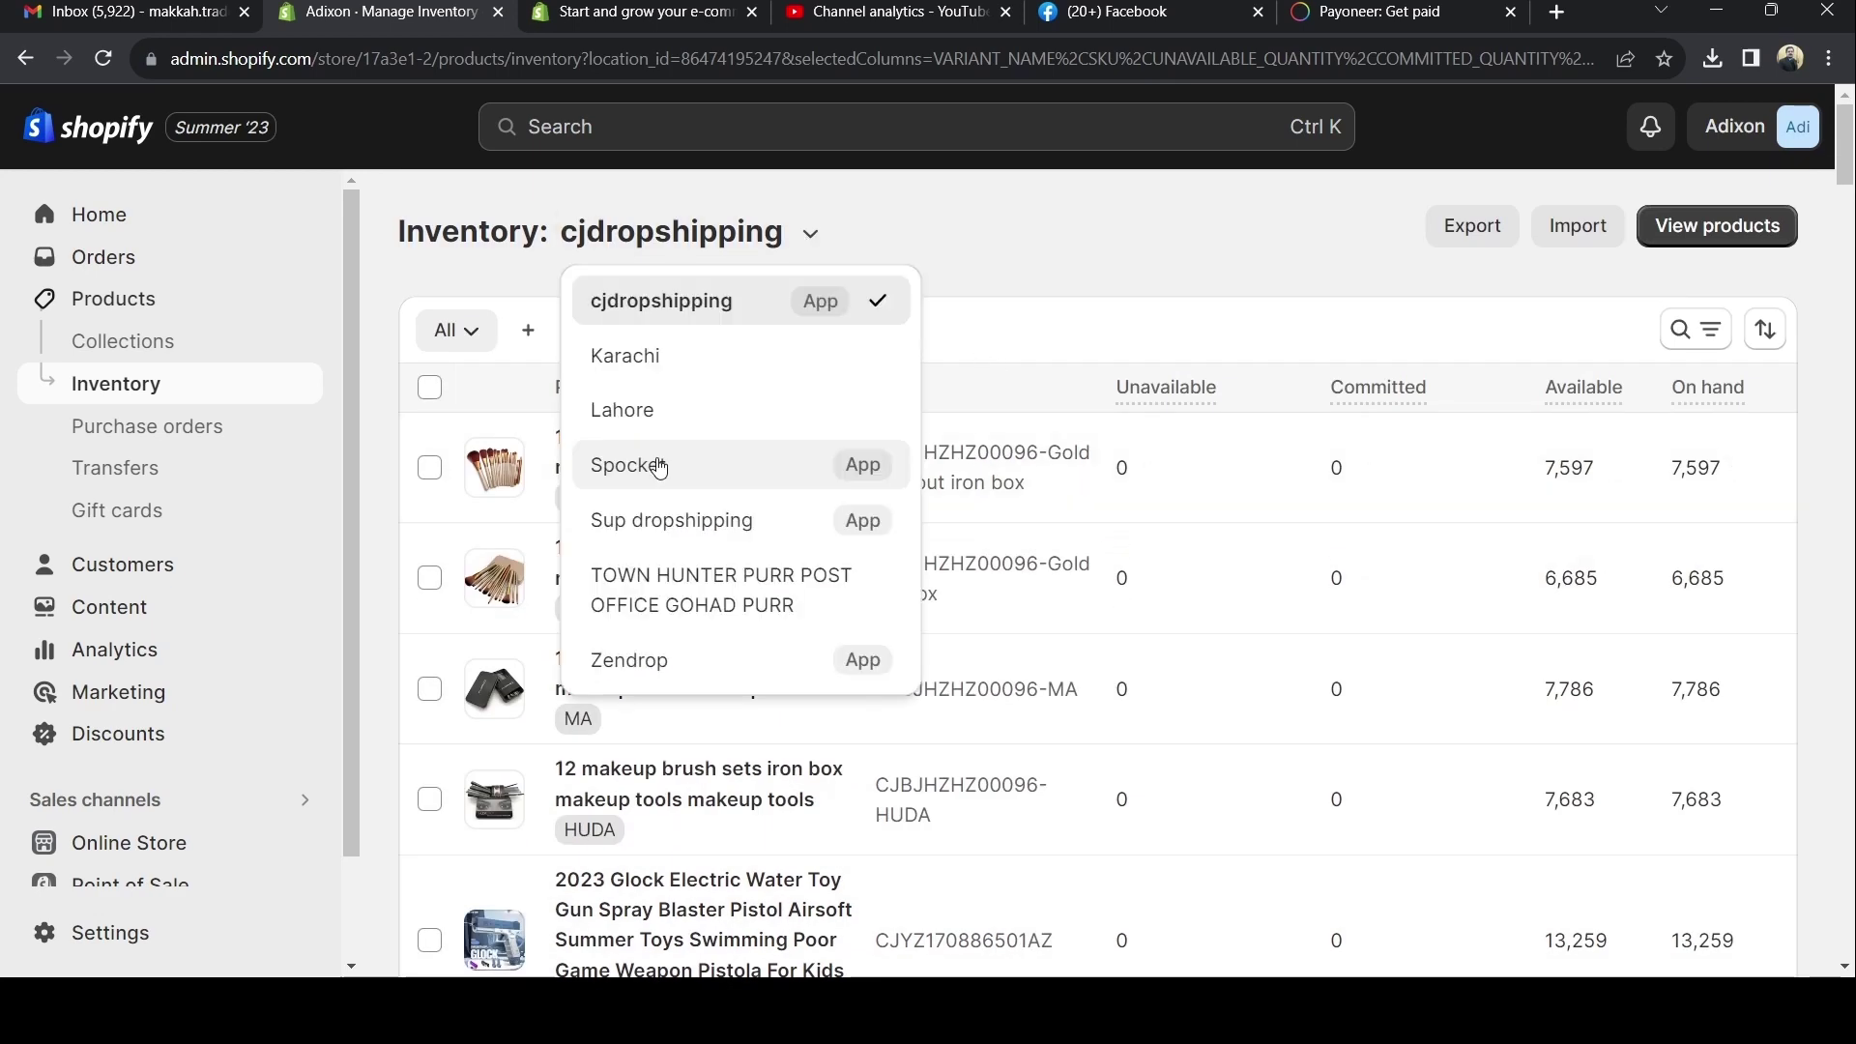
click(657, 527)
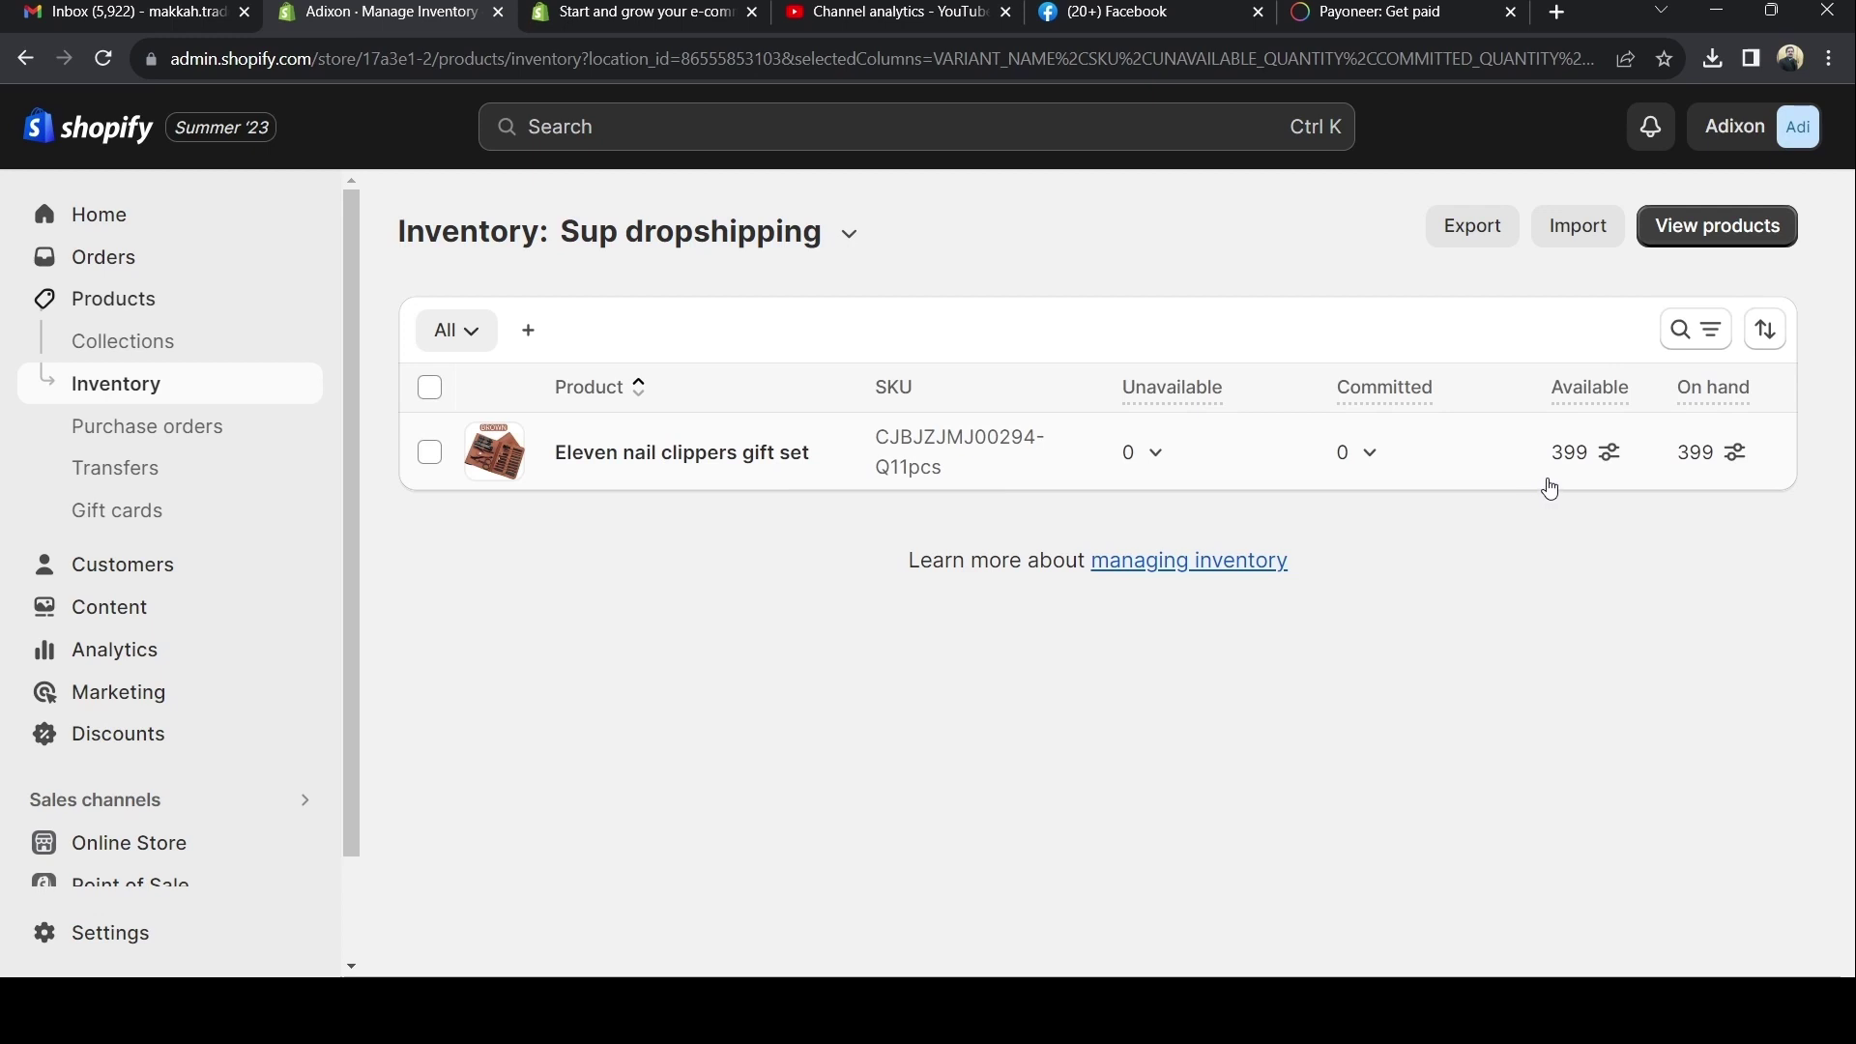
click(848, 237)
click(679, 460)
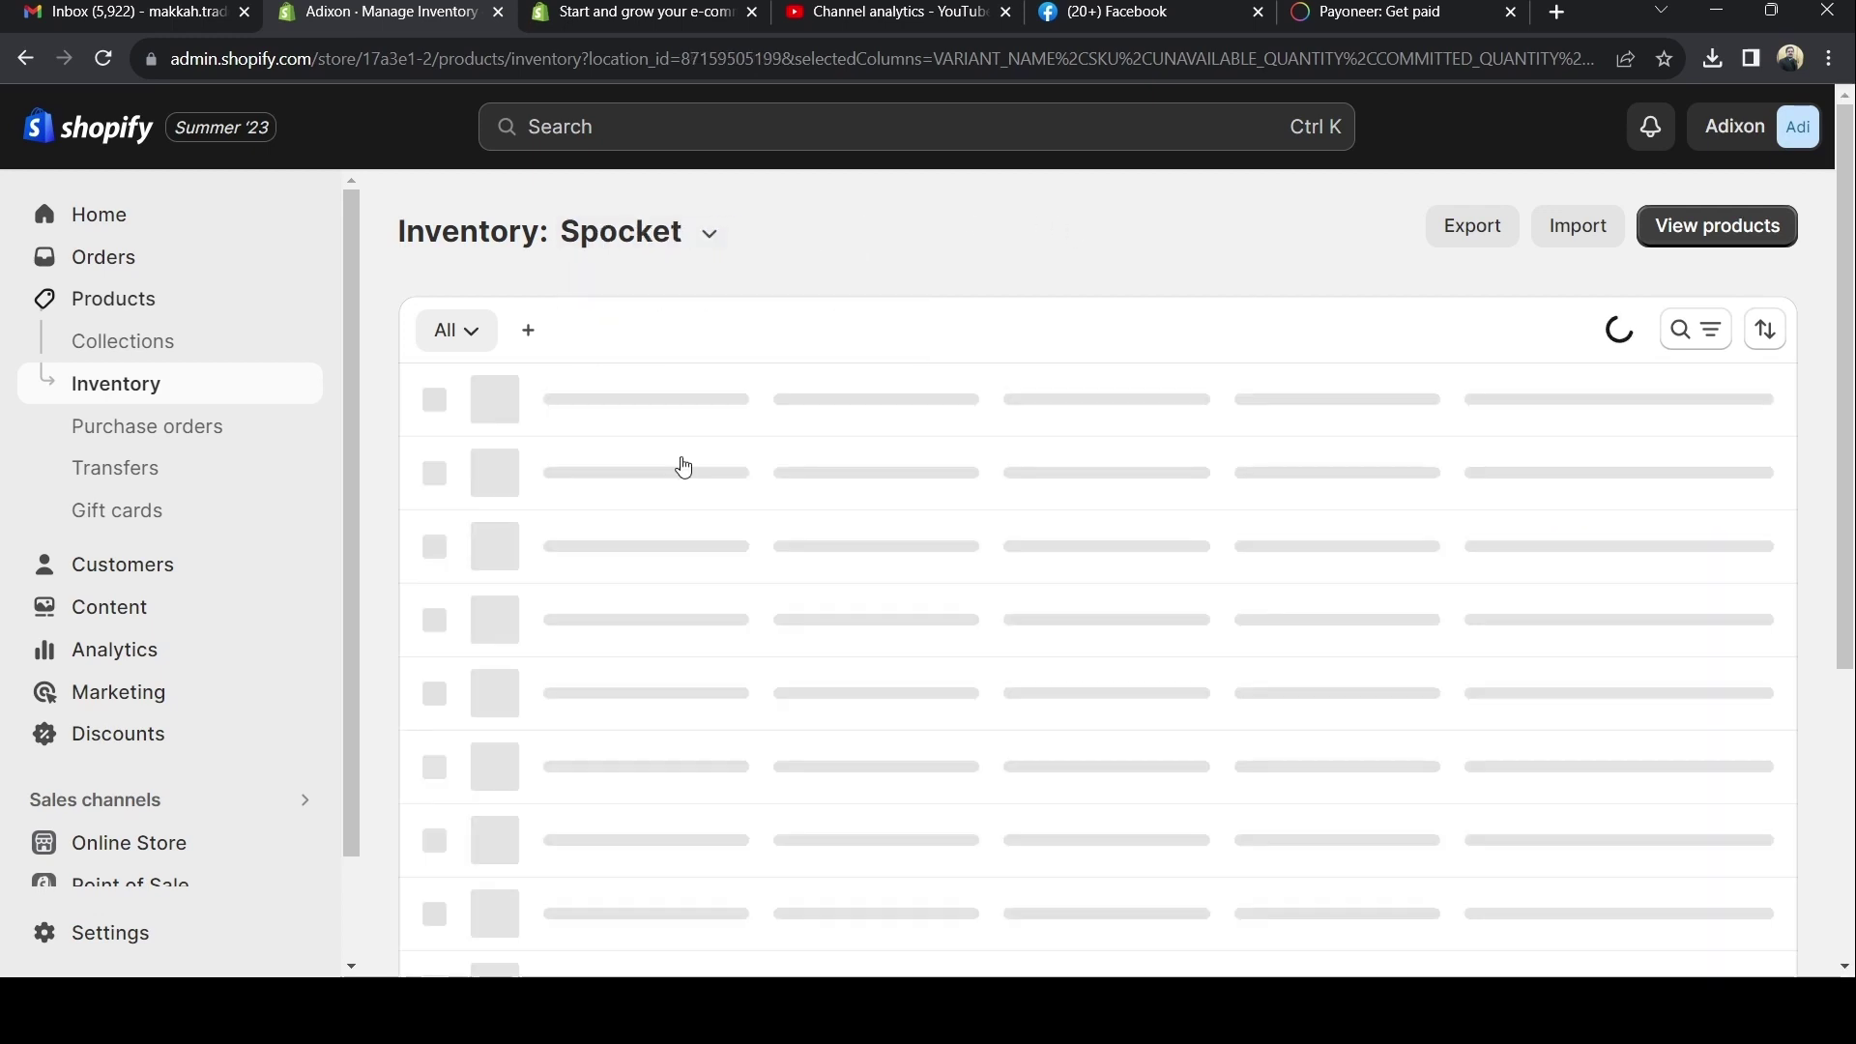
Switch the inventory back to the cjdropshipping location and review its products and SKUs.
click(711, 241)
click(683, 308)
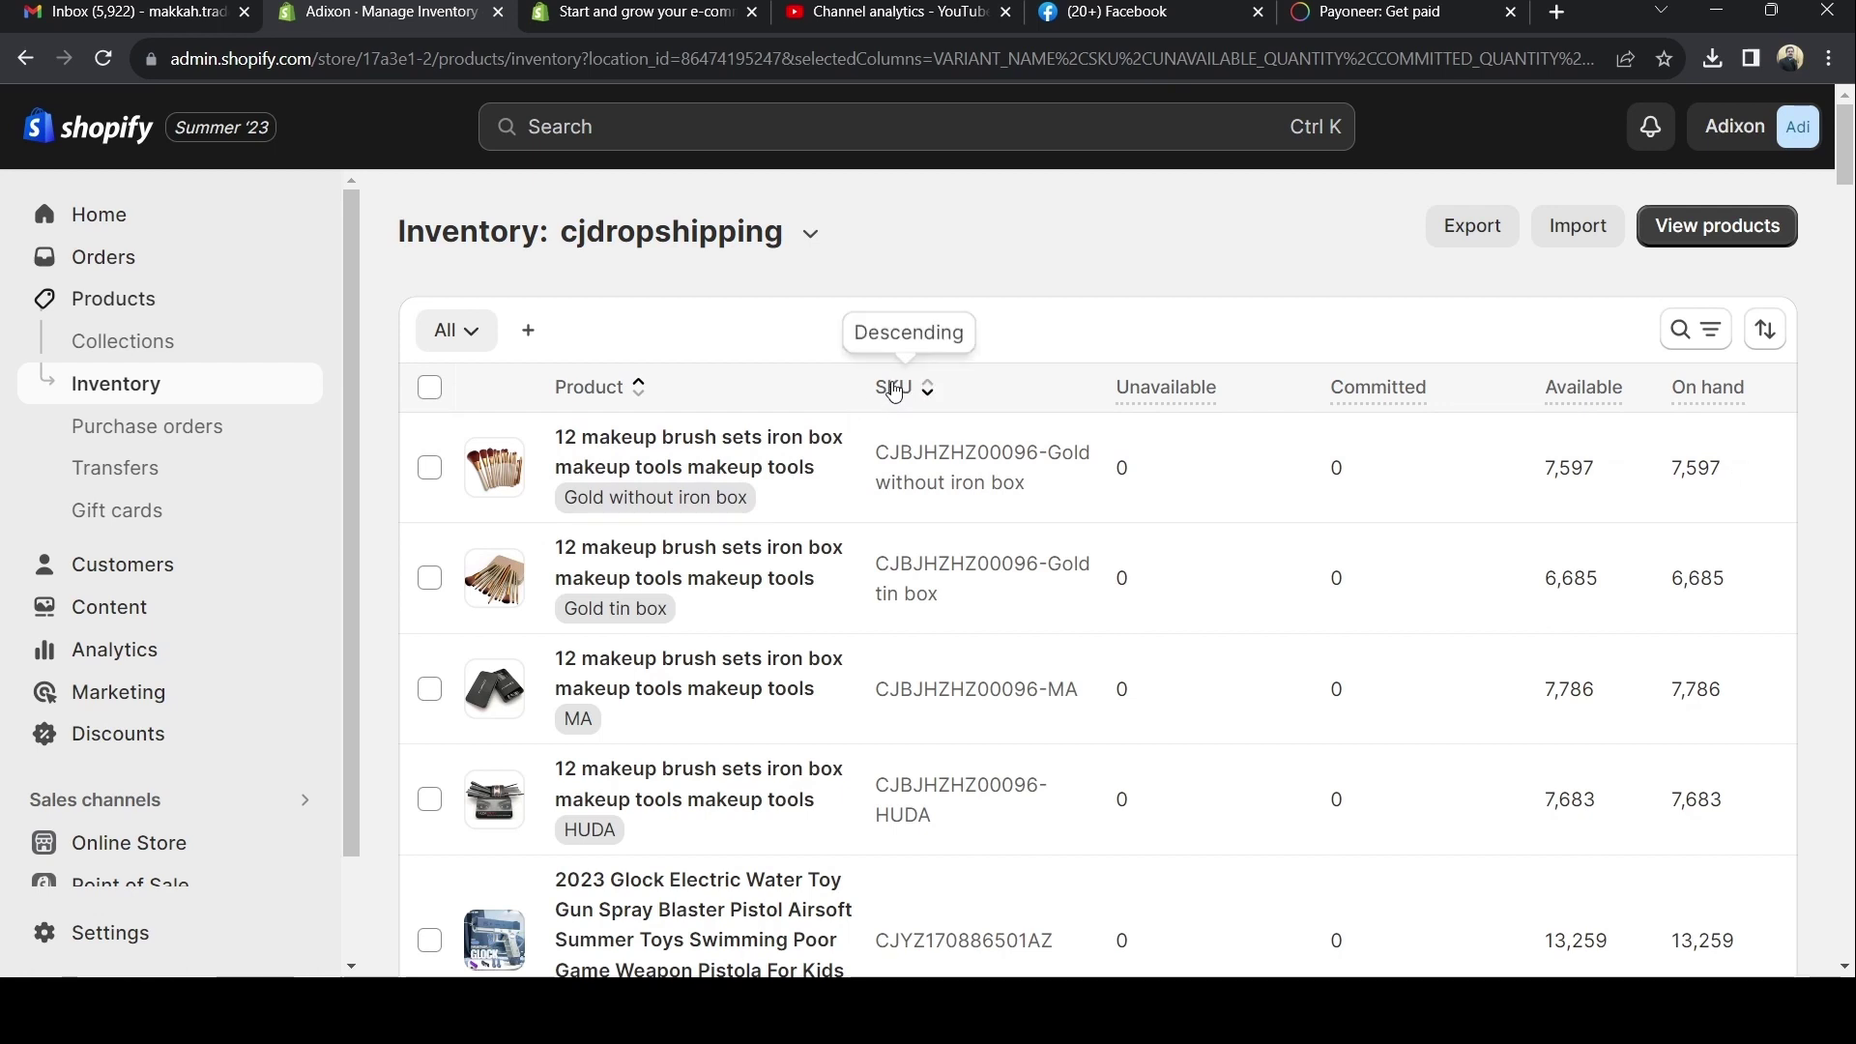
scroll(917, 472, down, 1)
scroll(917, 472, down, 3)
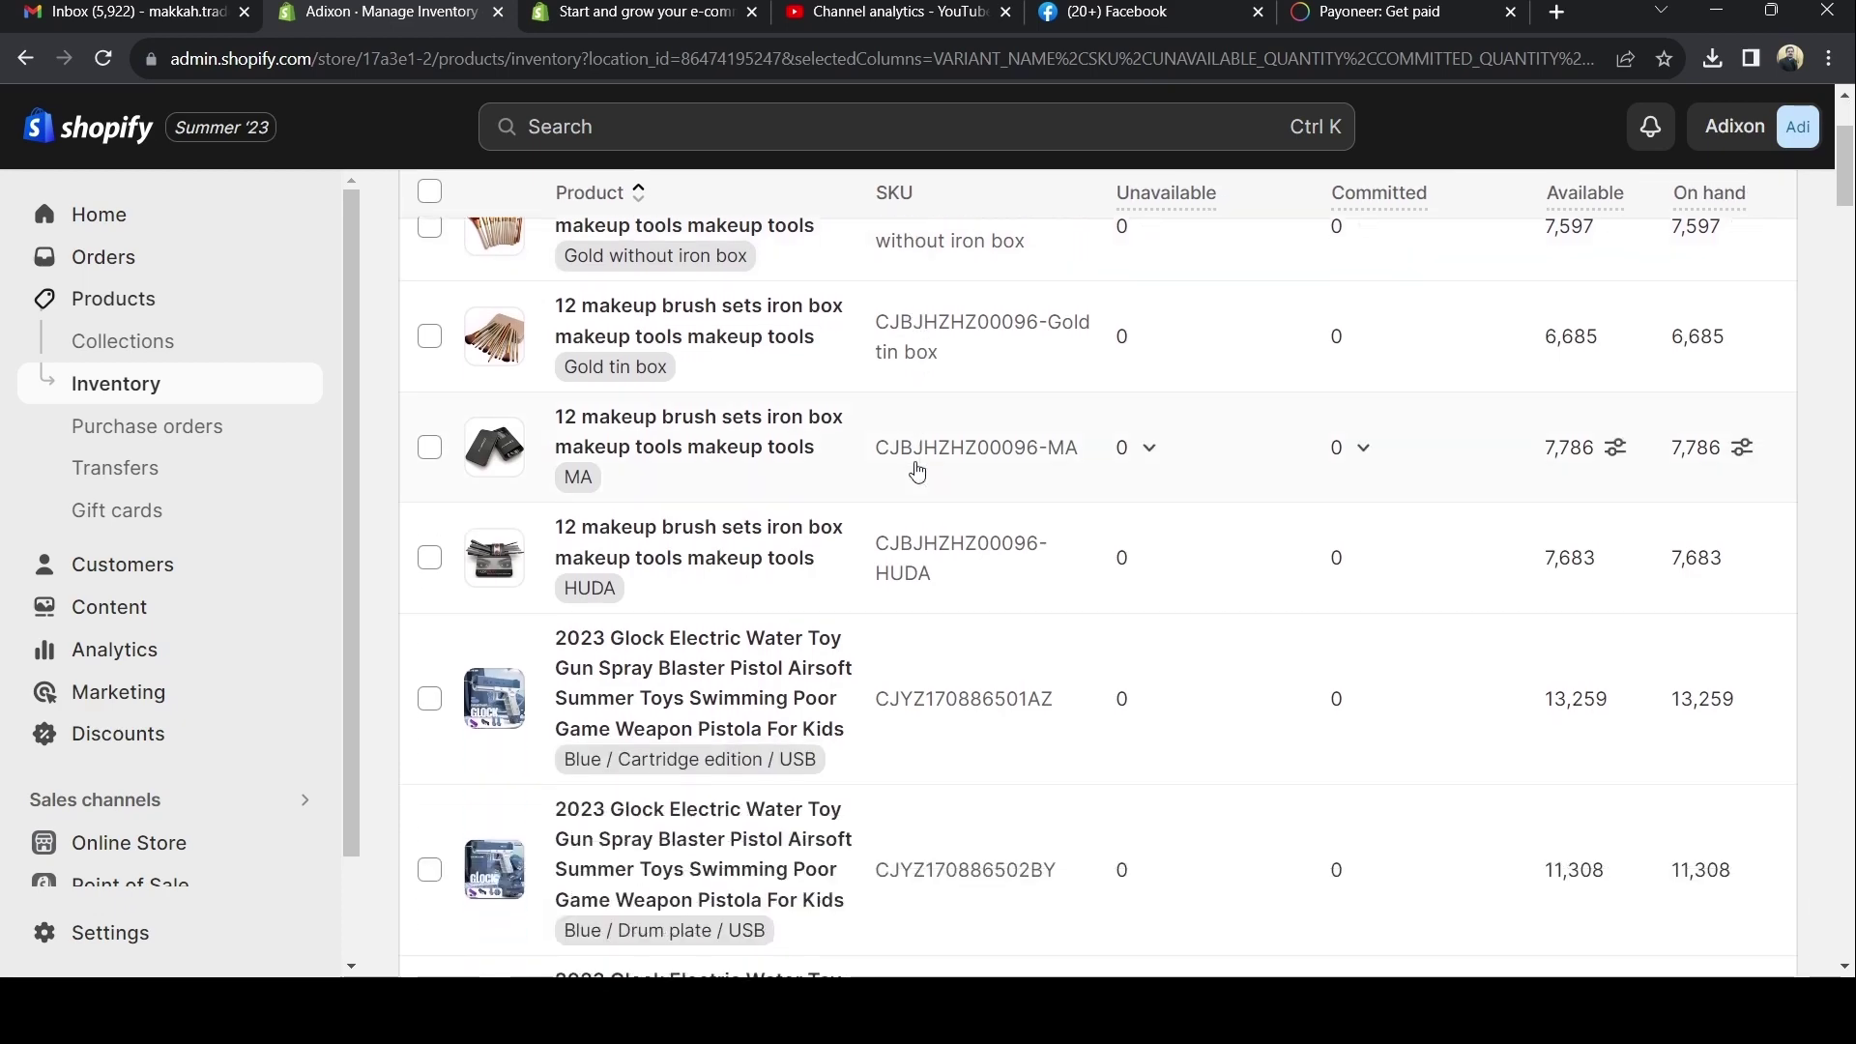
scroll(924, 526, up, 3)
Add 10 units of Other unavailable inventory to the "Gold without iron box" makeup brush set variant.
mouse_move(1184, 411)
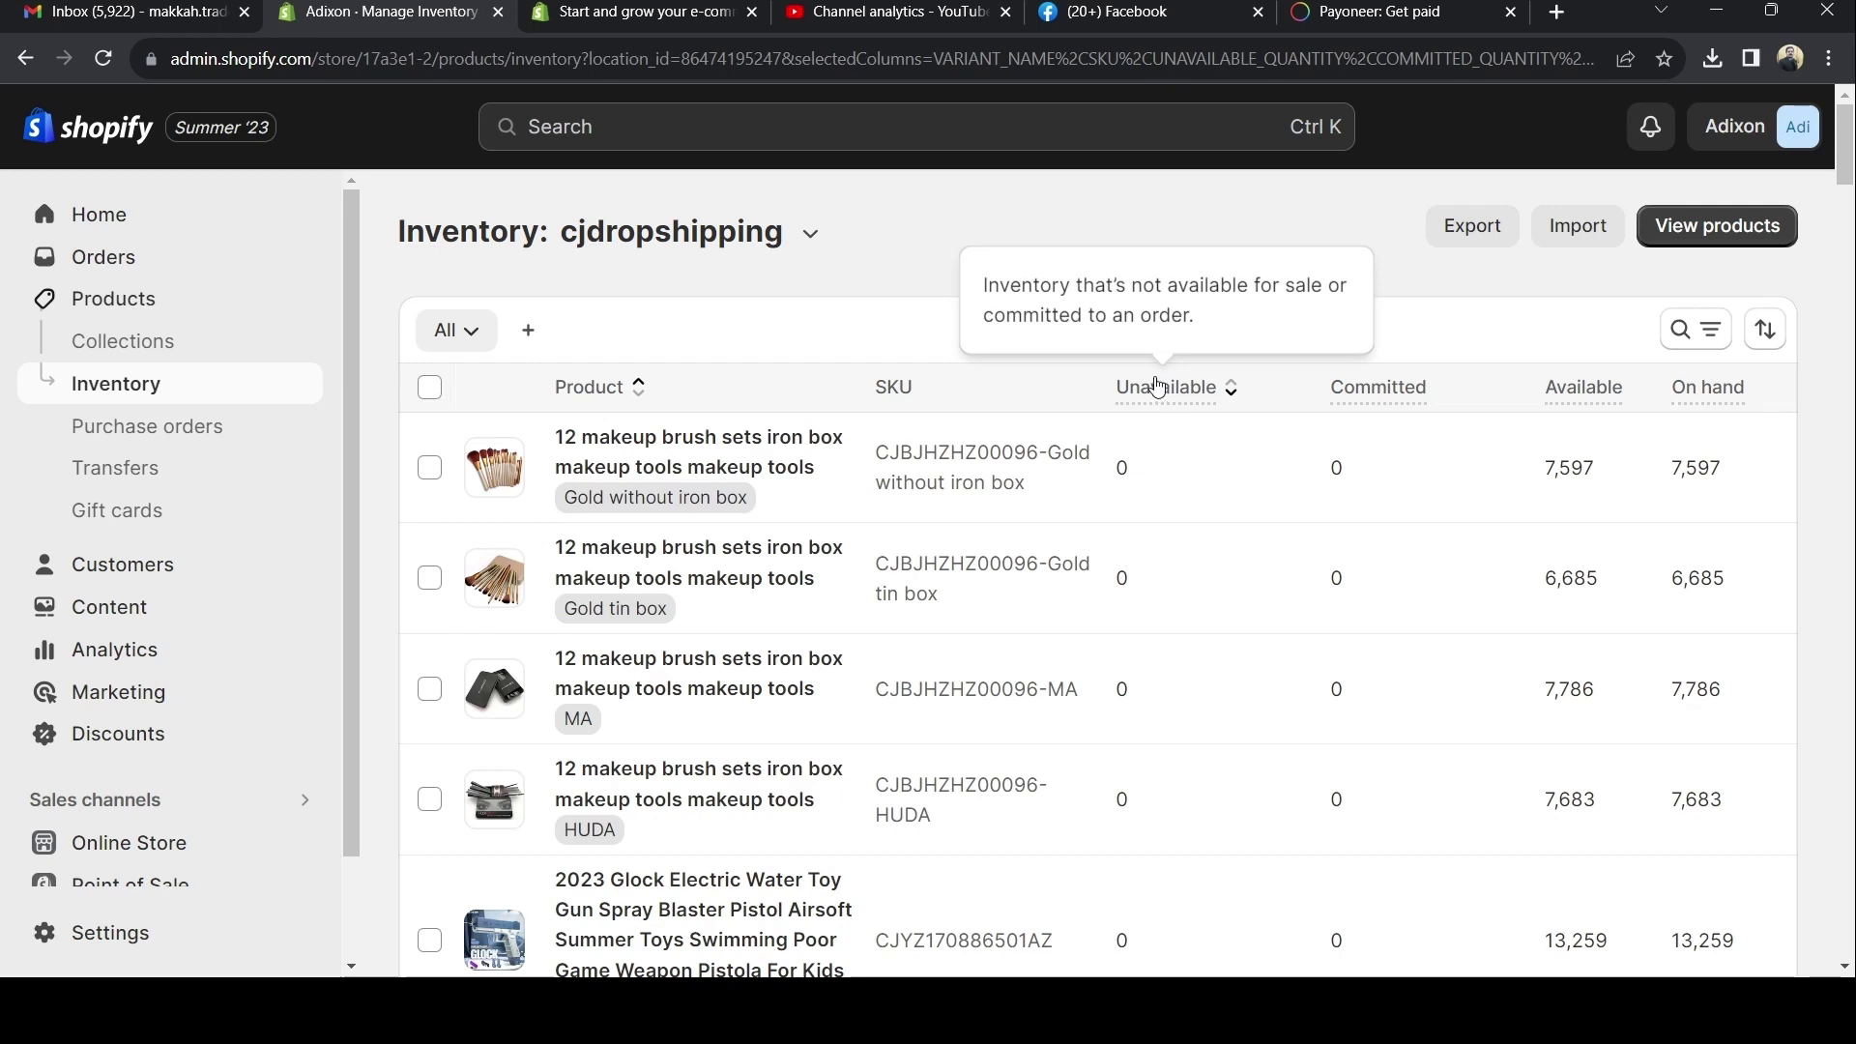
mouse_move(1123, 454)
click(1137, 468)
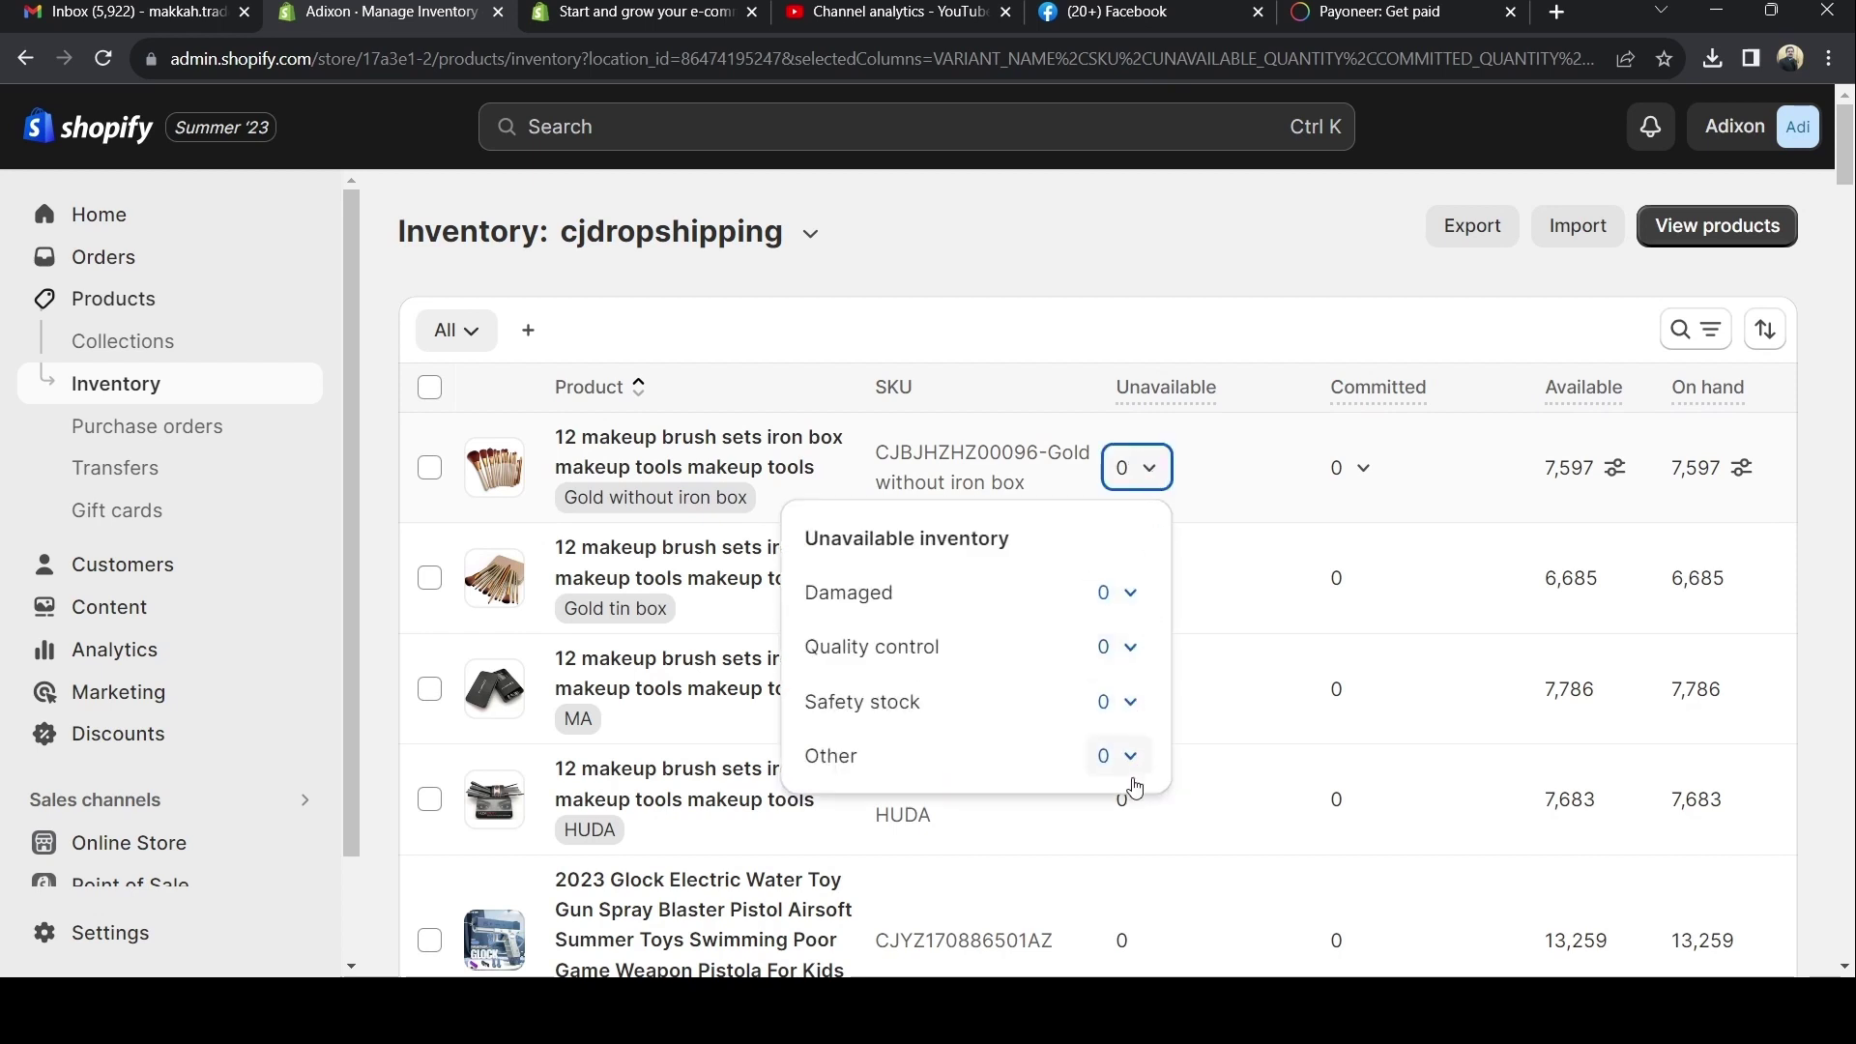
click(1121, 756)
click(1174, 582)
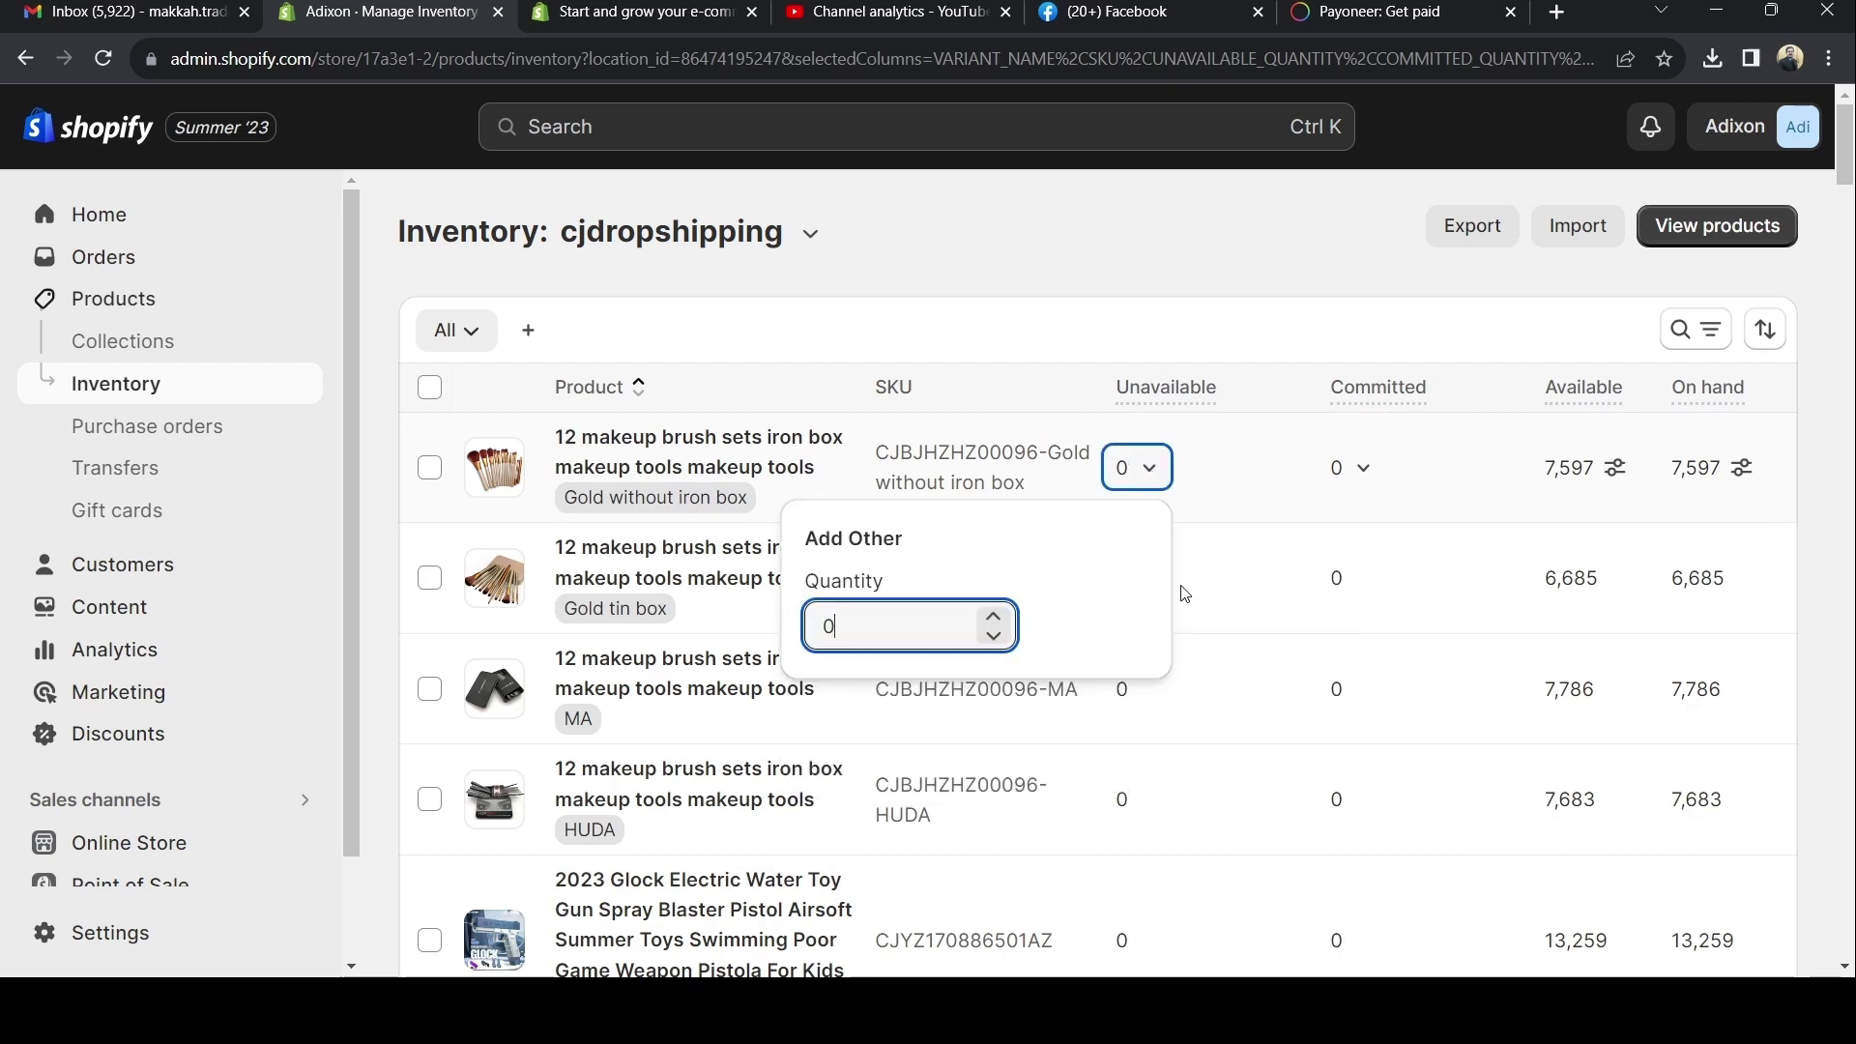
text(10)
click(1189, 584)
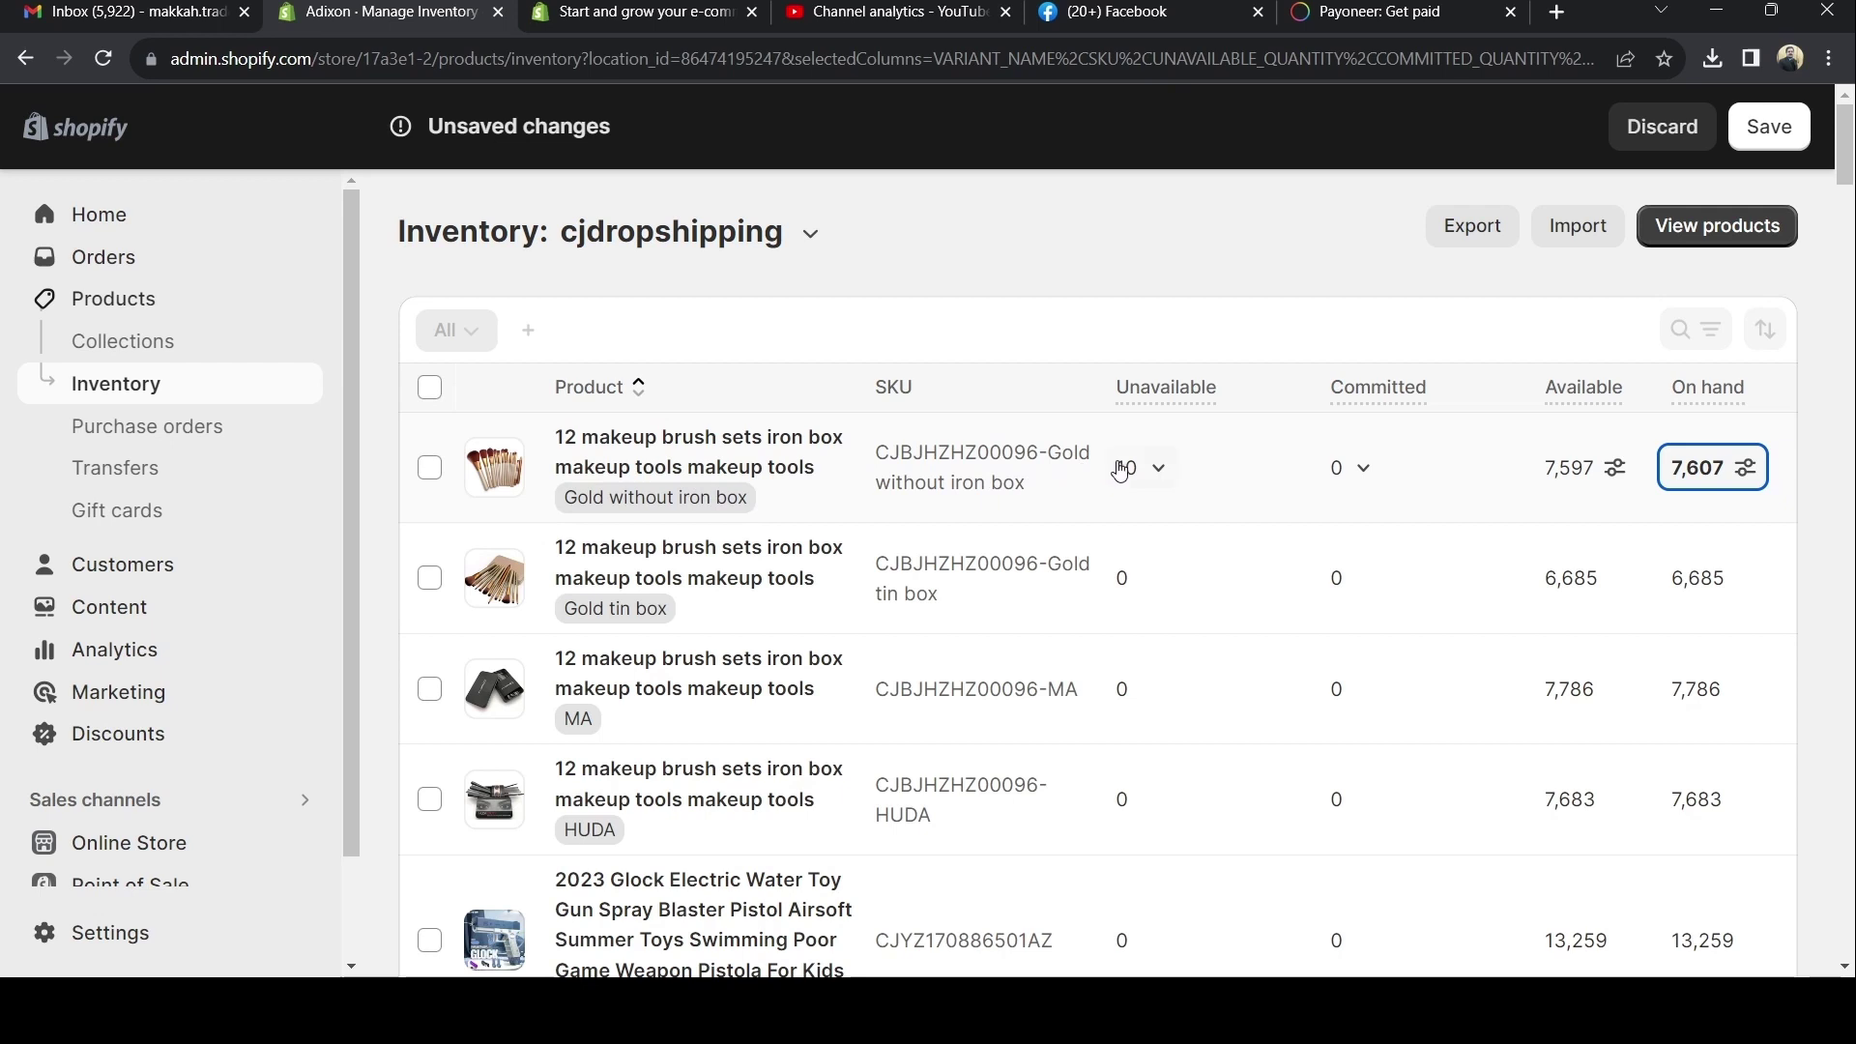
Delete the 10 Other unavailable units from the "Gold without iron box" makeup brush set variant.
mouse_move(1602, 393)
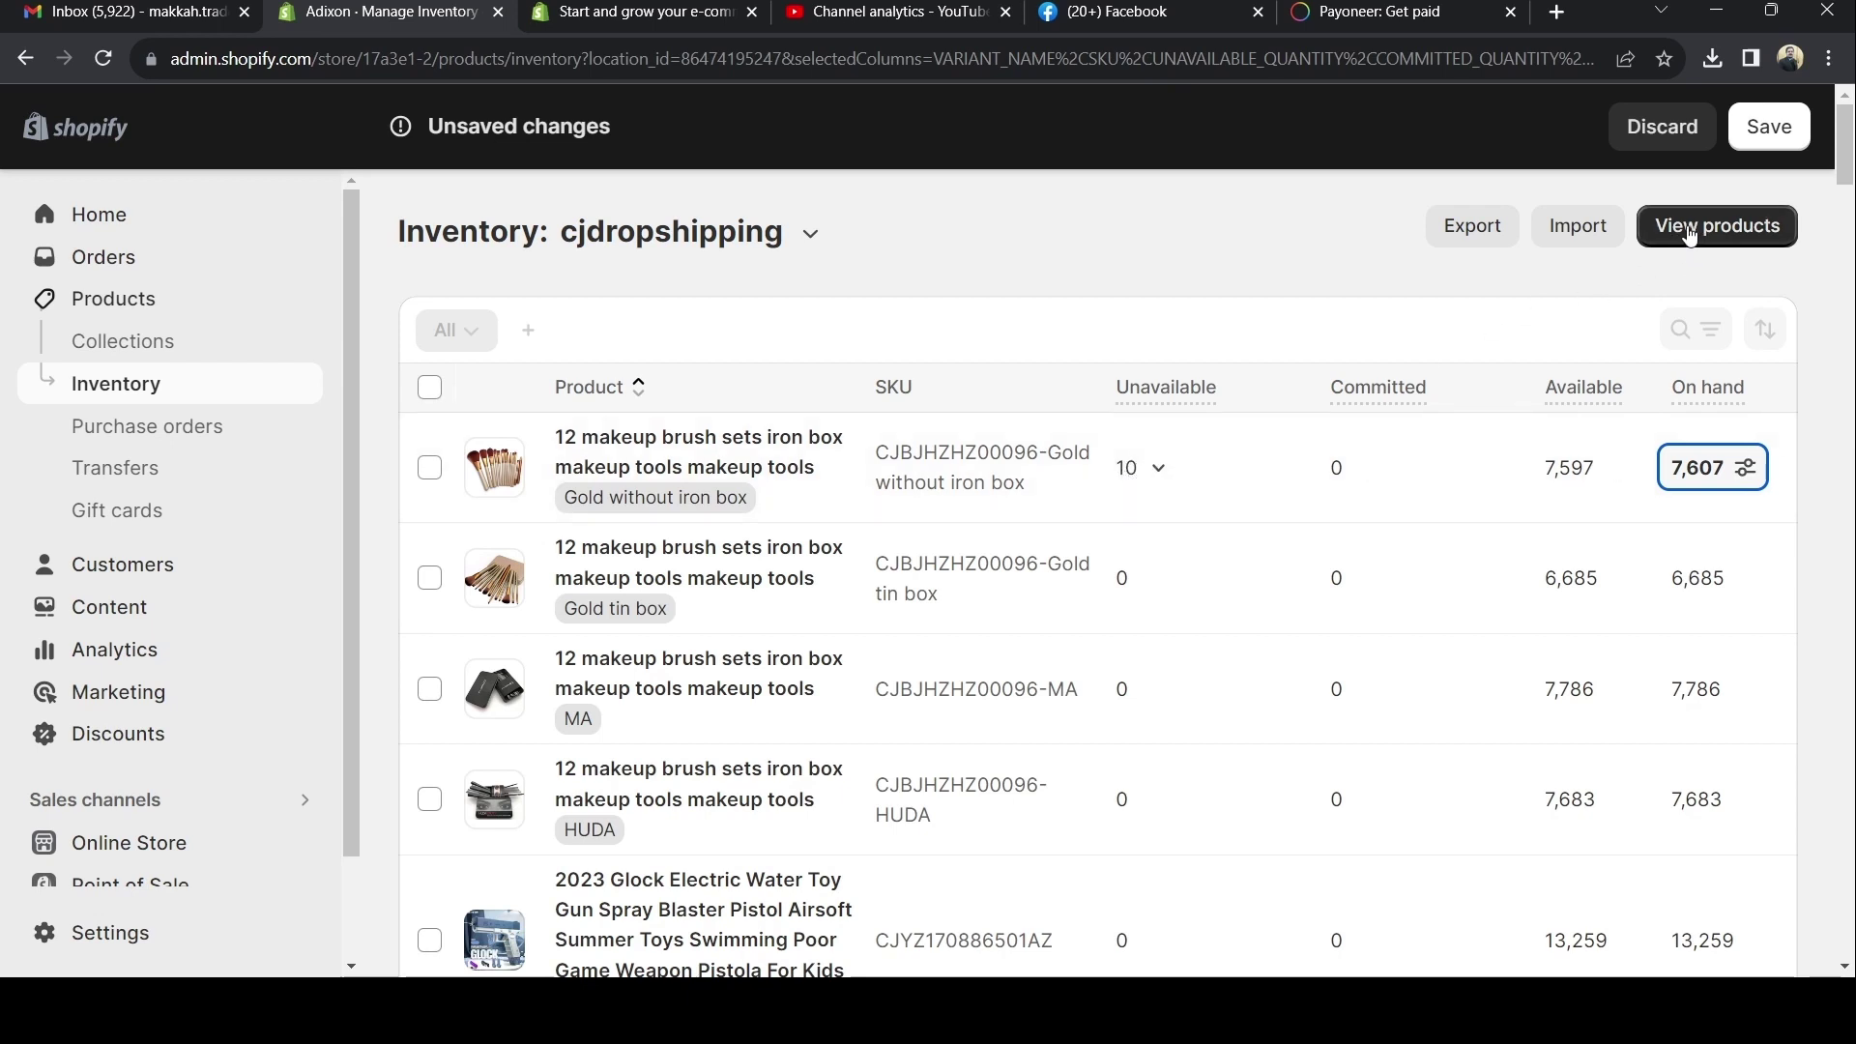
click(1162, 468)
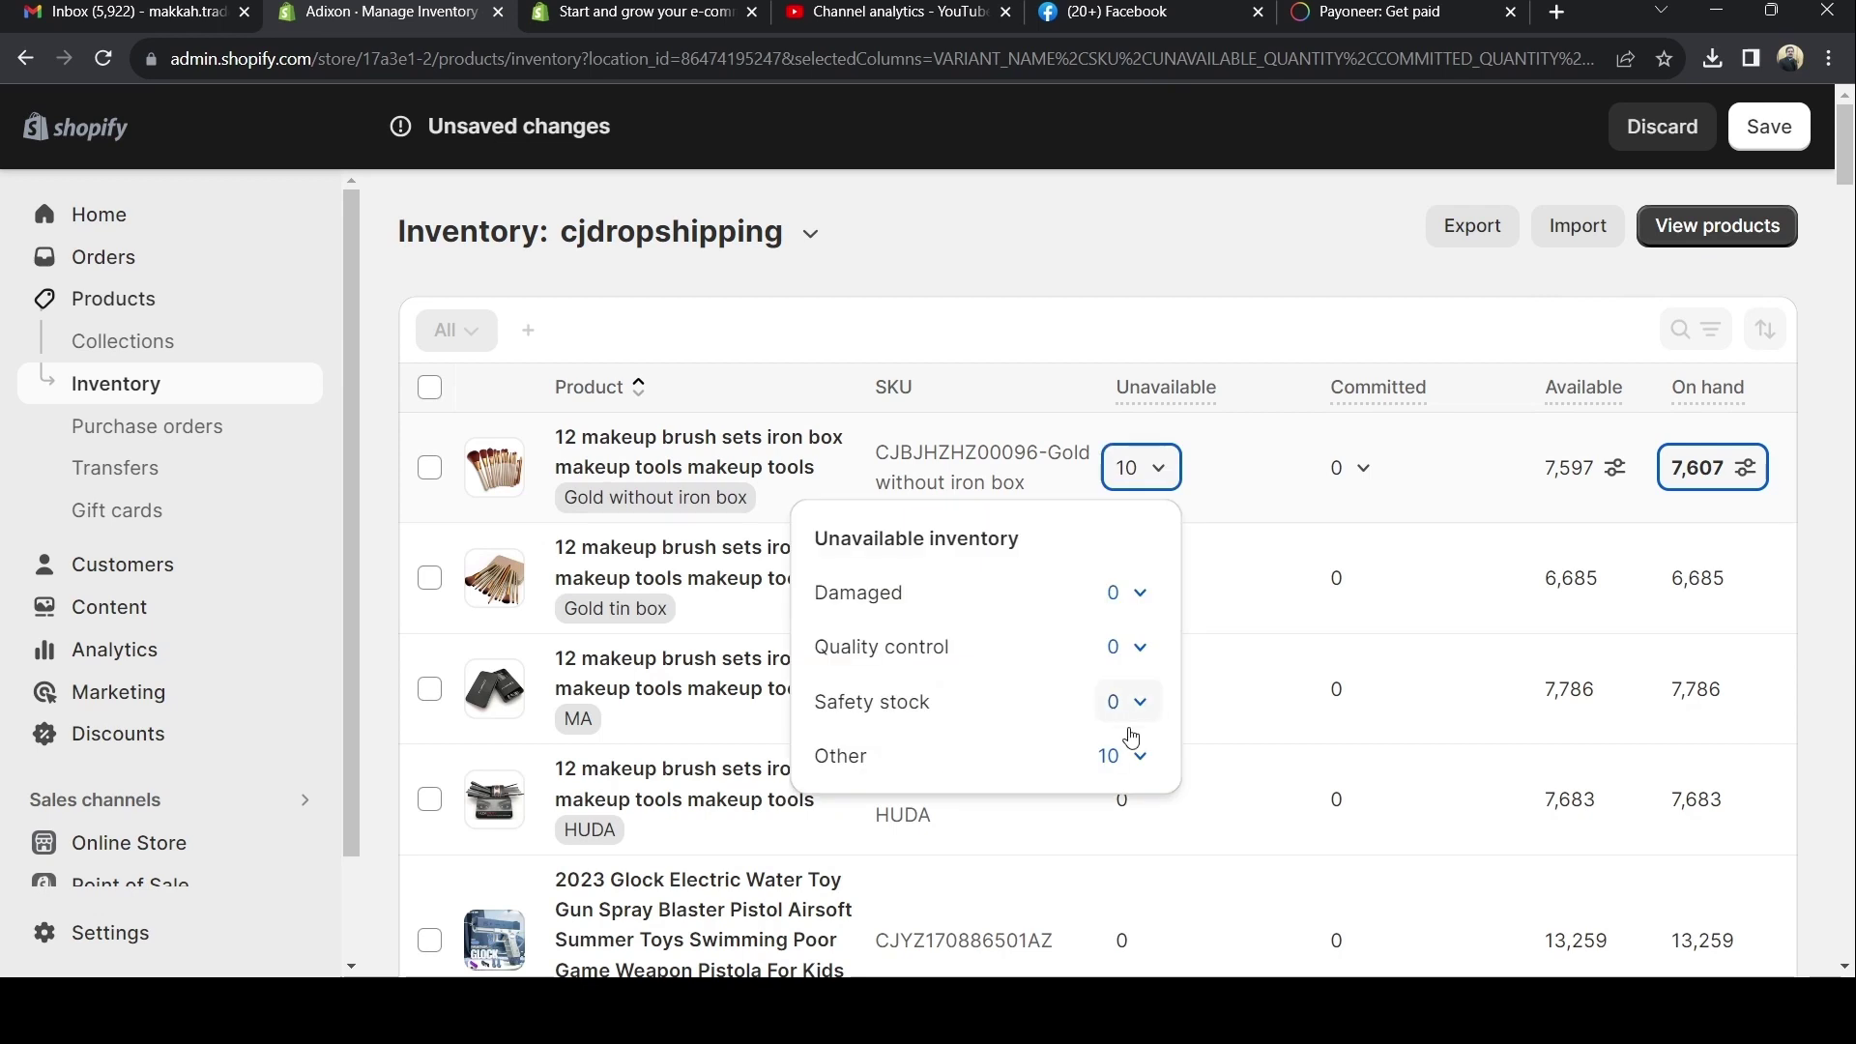
click(1135, 764)
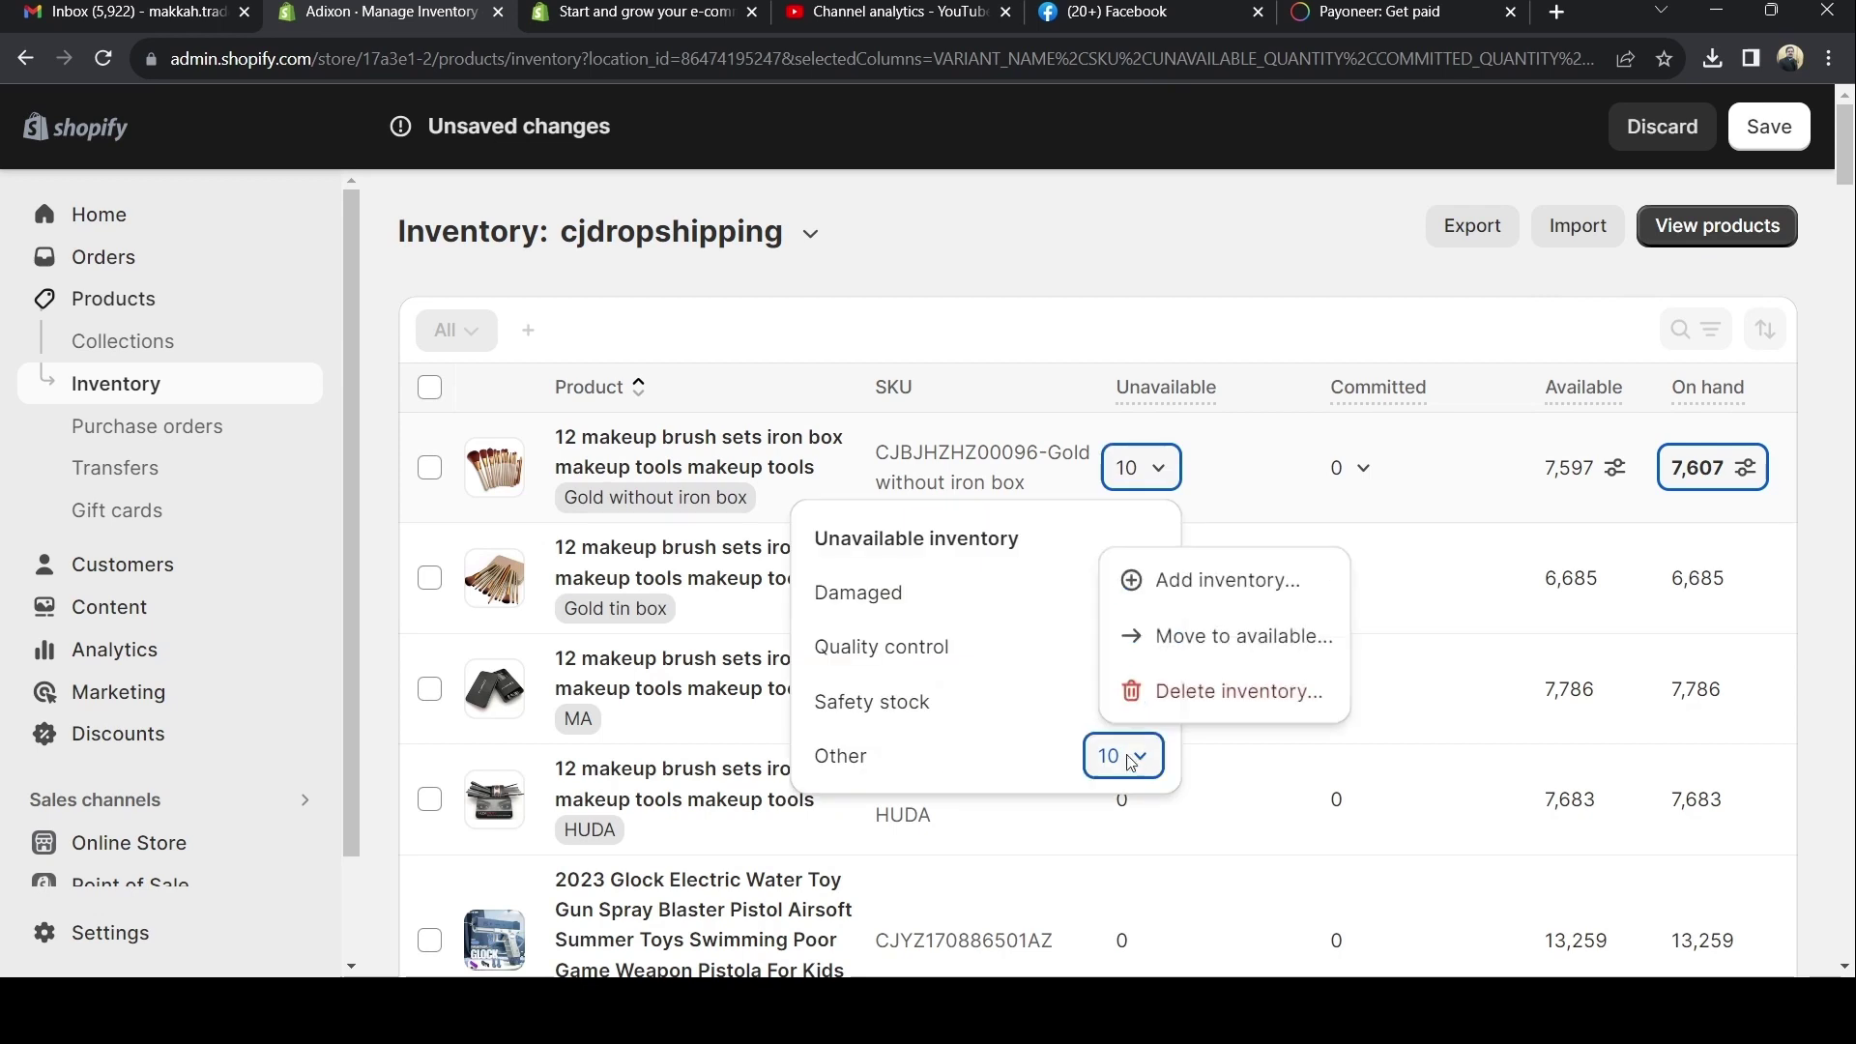
click(1173, 692)
text(10)
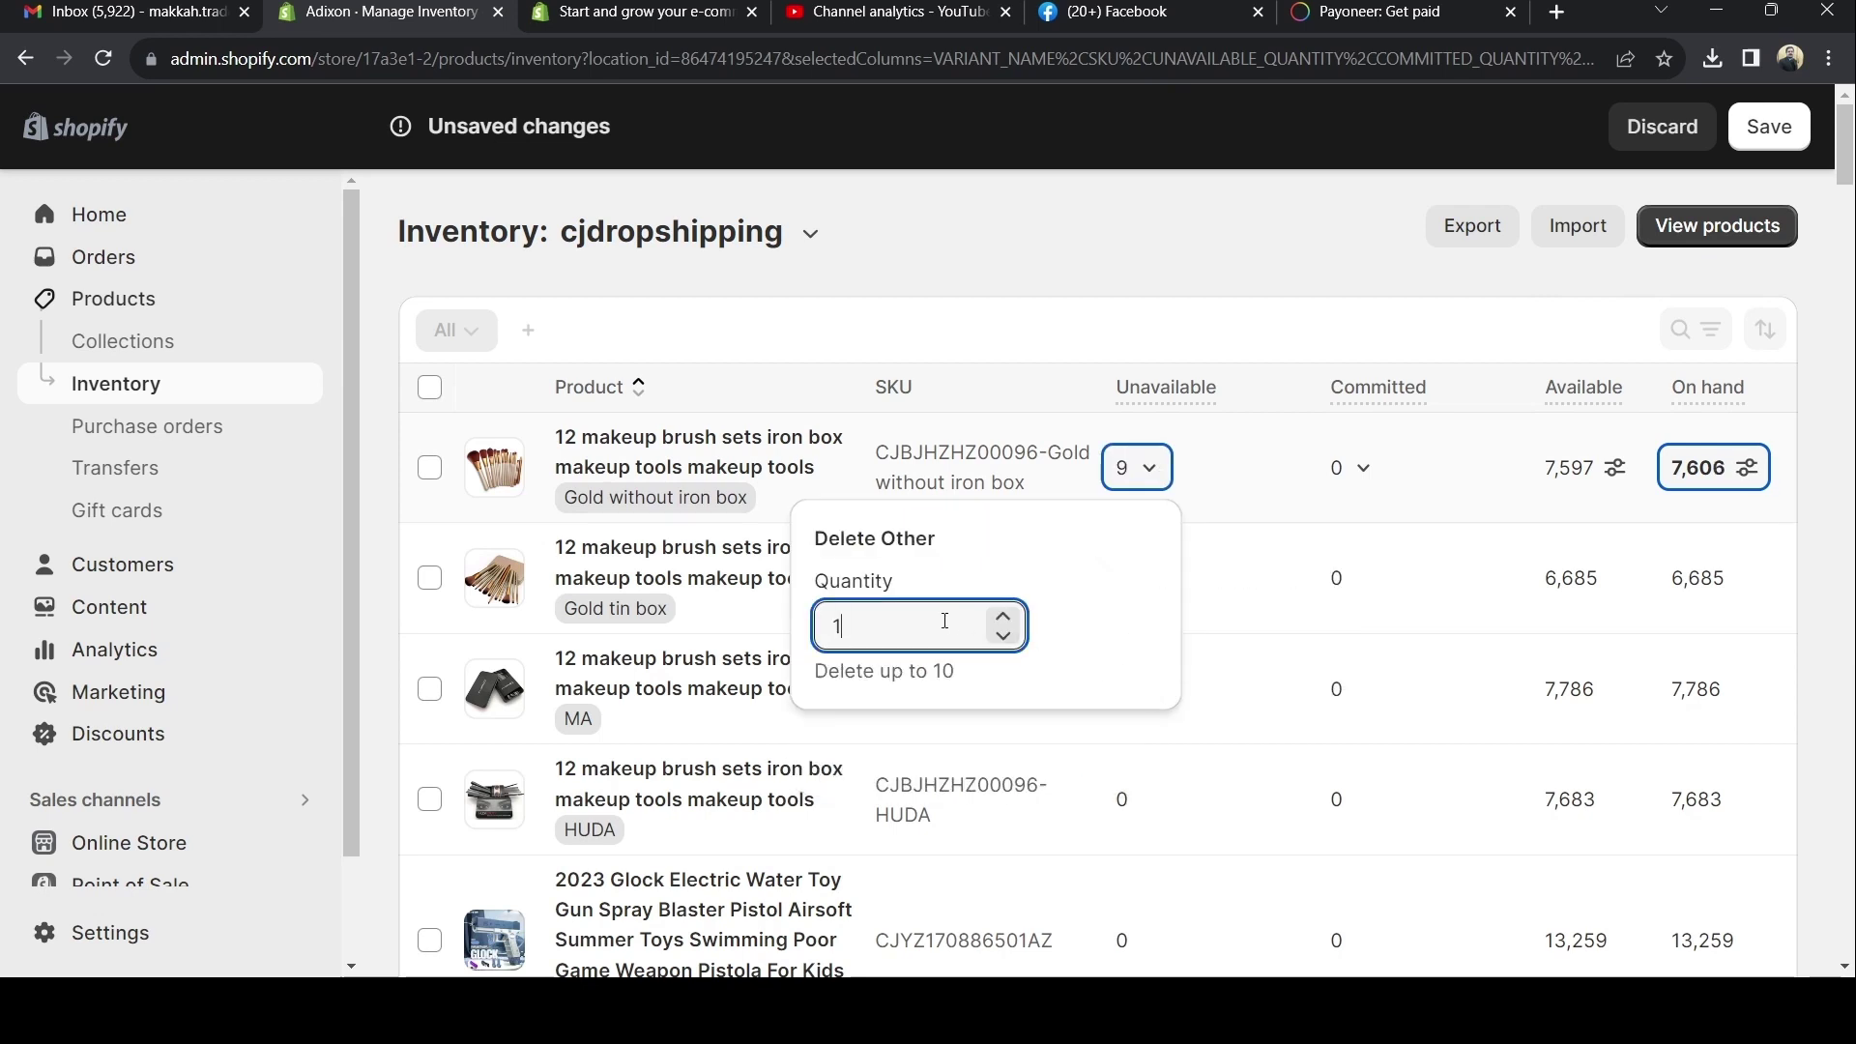
click(1241, 581)
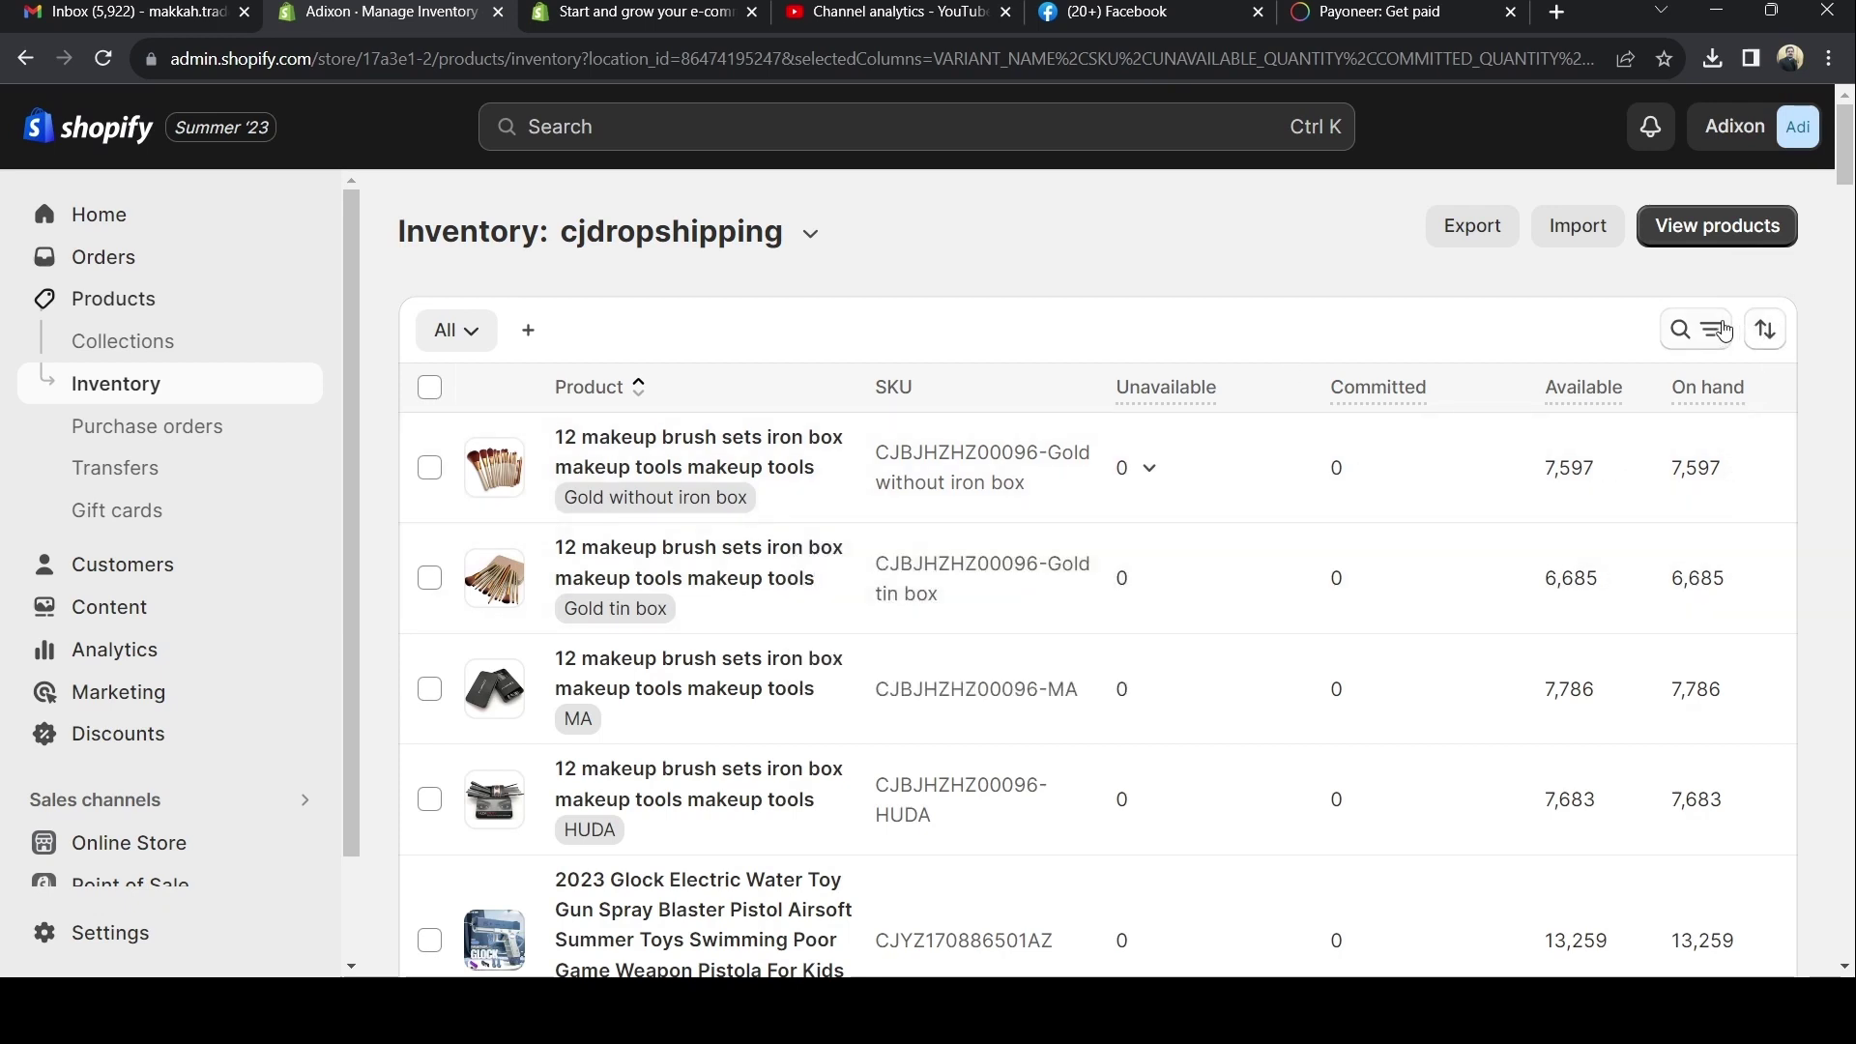
Open the inventory search and filter options, sort the list by SKU, and look through the reordered products.
click(1693, 330)
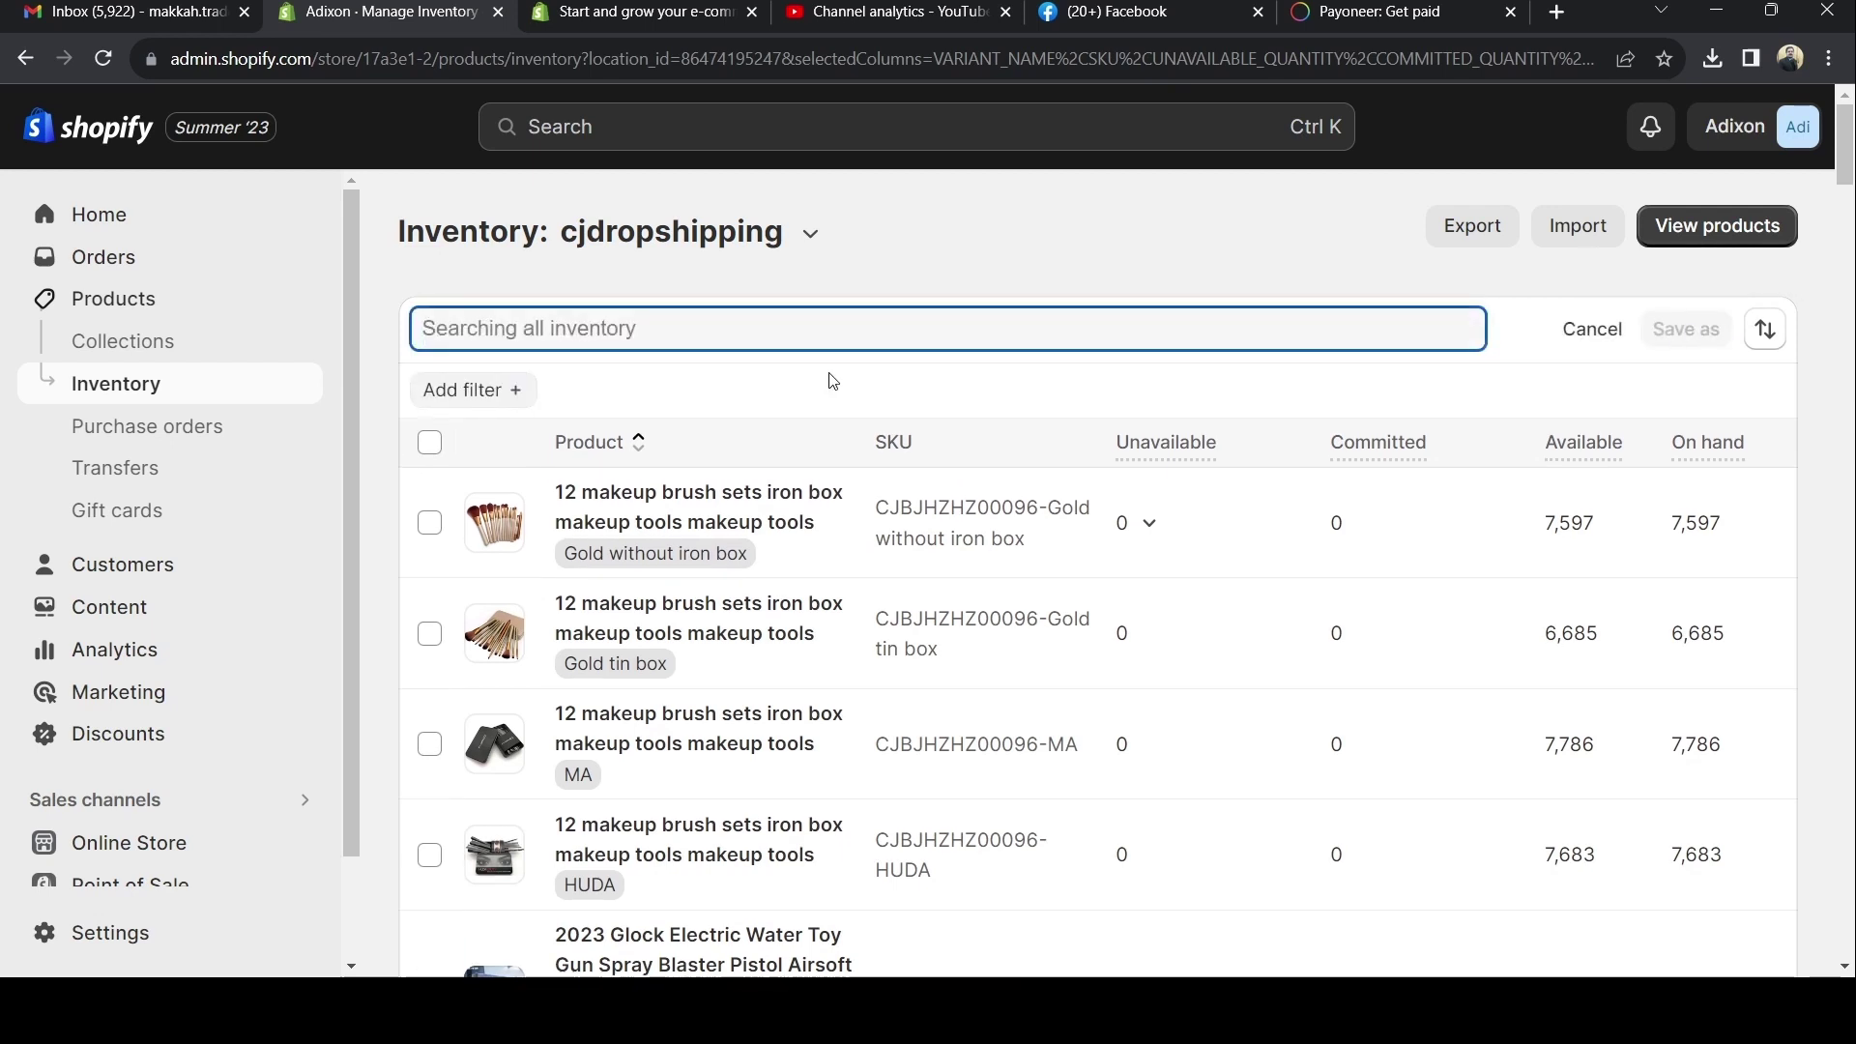
click(1765, 330)
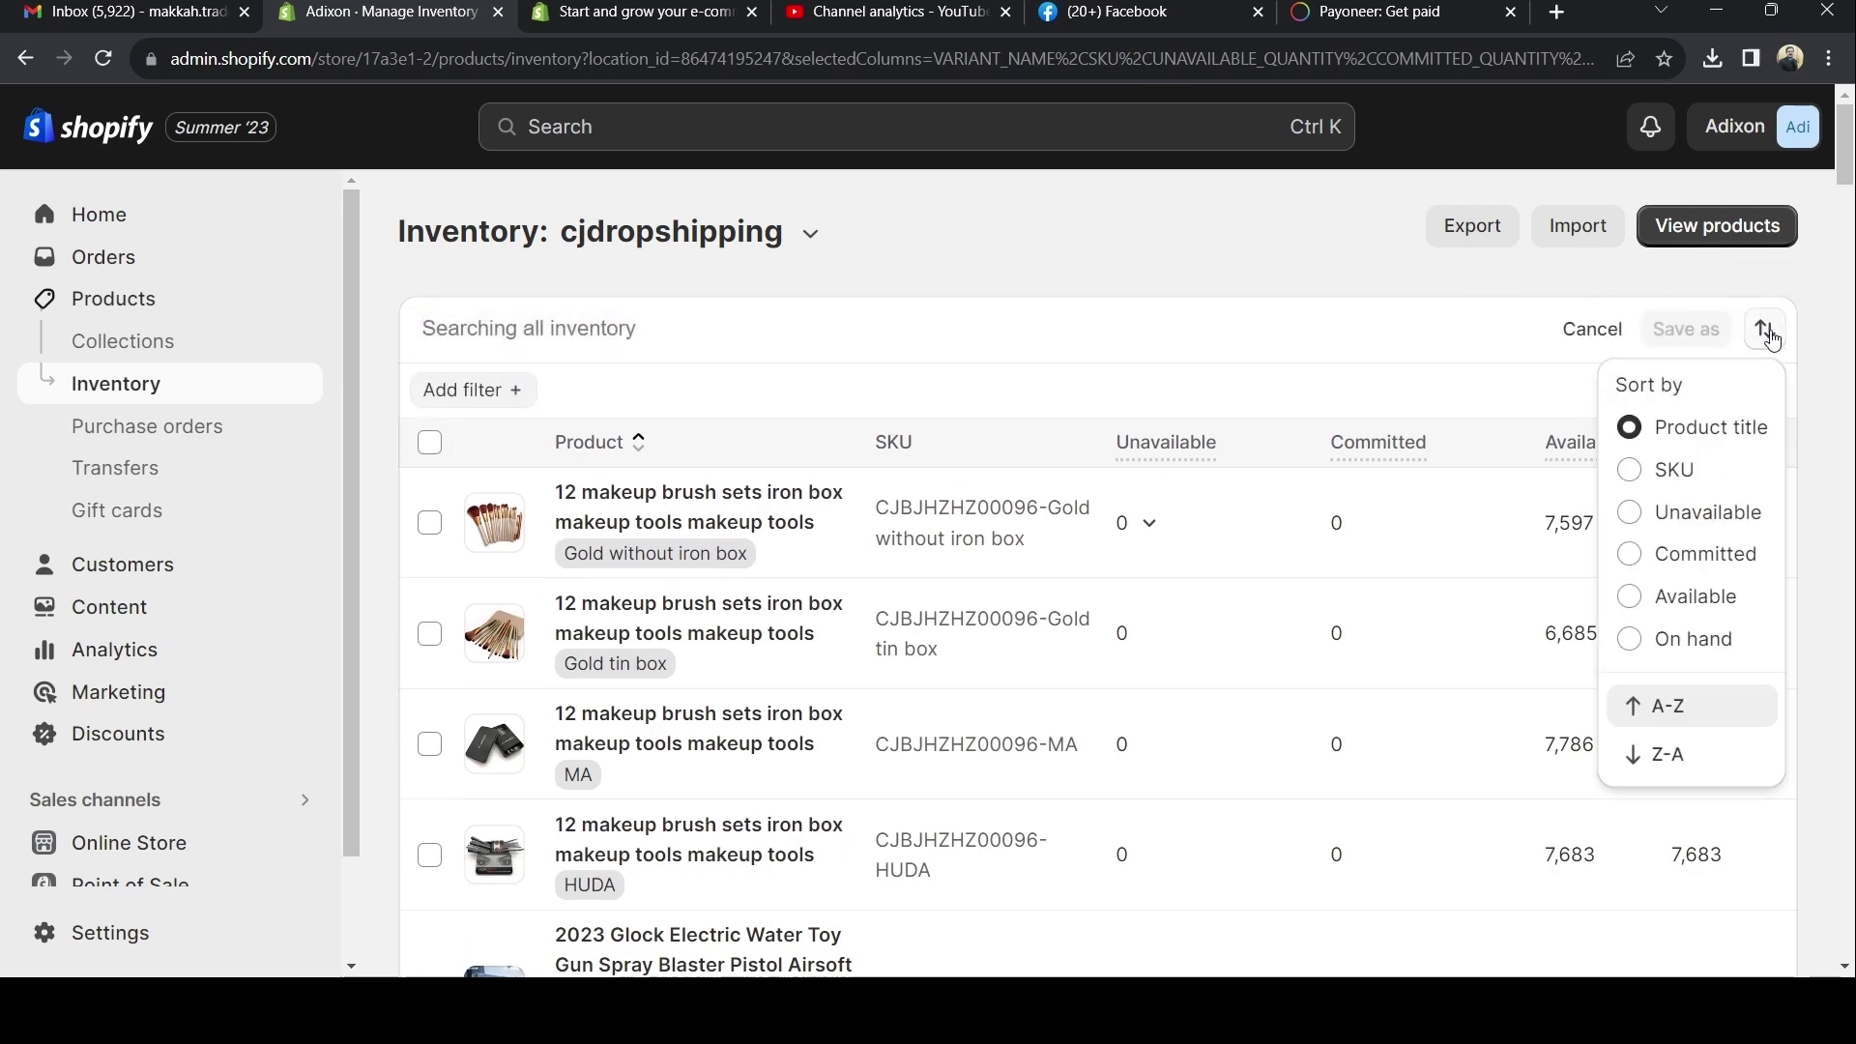
click(1629, 470)
click(1209, 333)
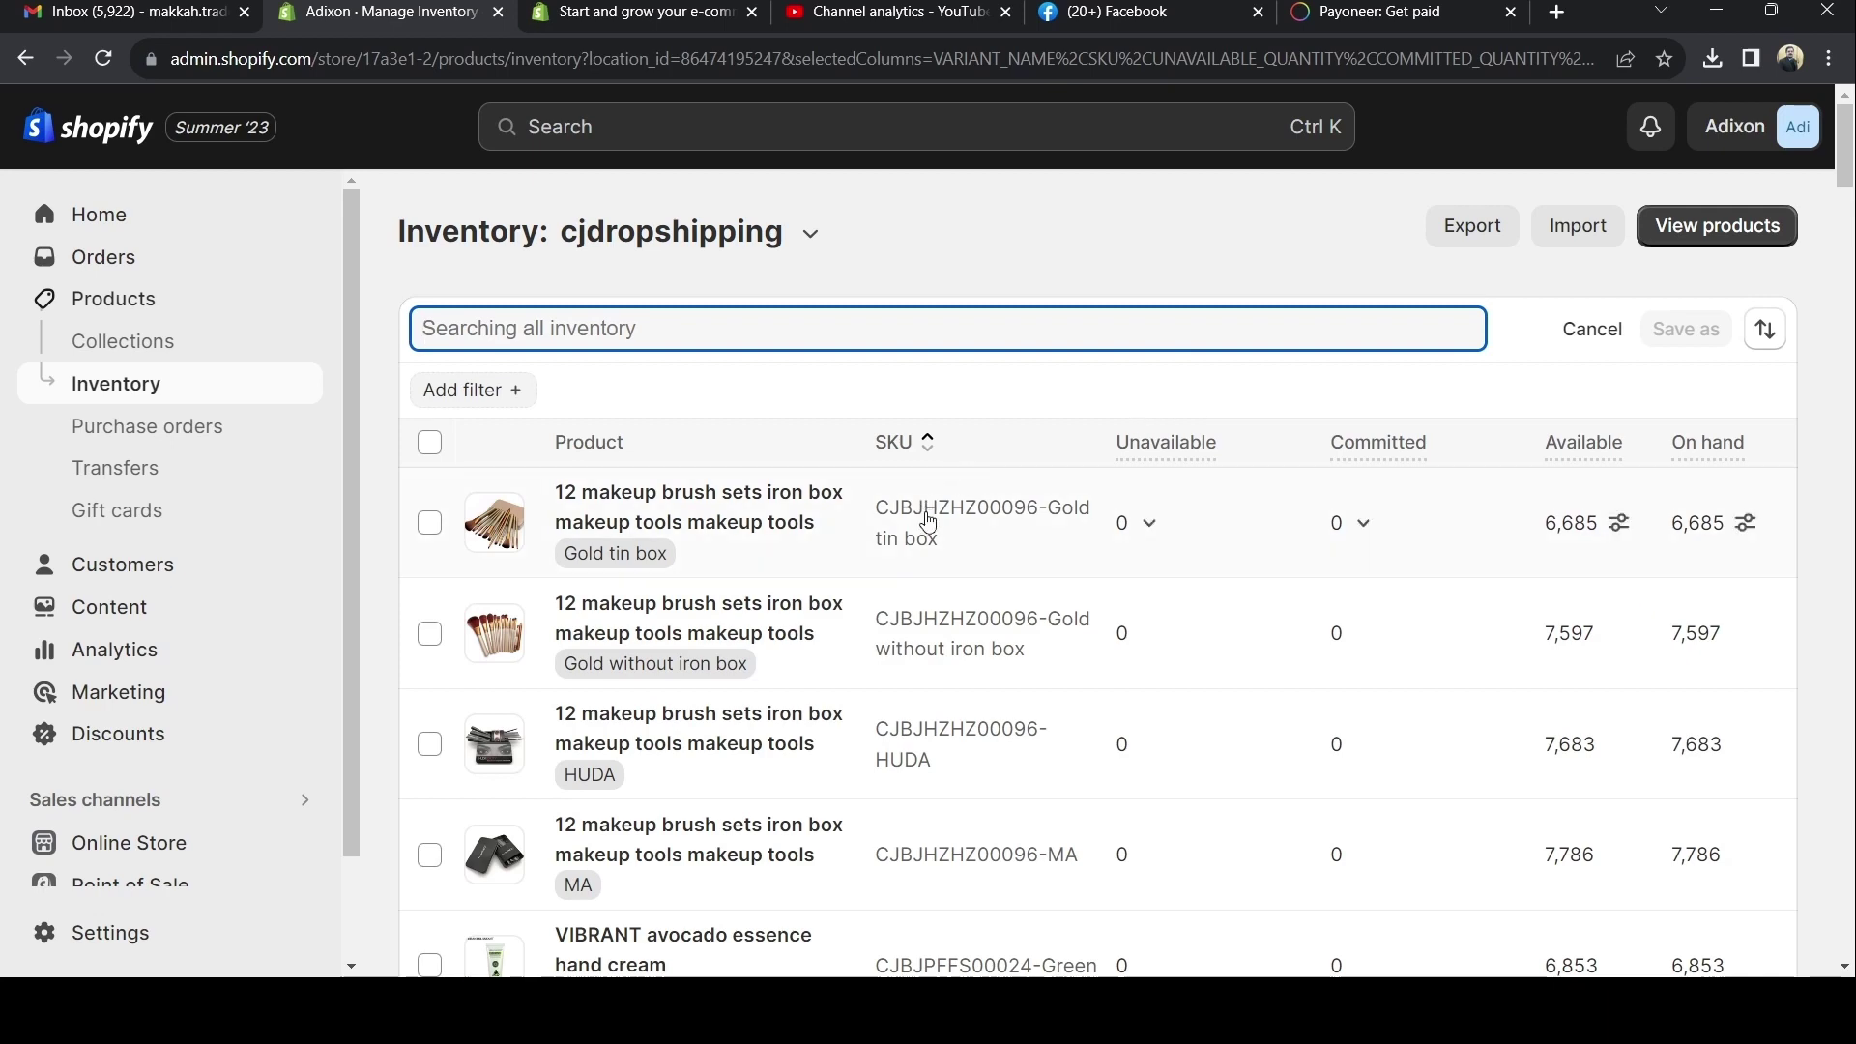
scroll(1561, 667, down, 5)
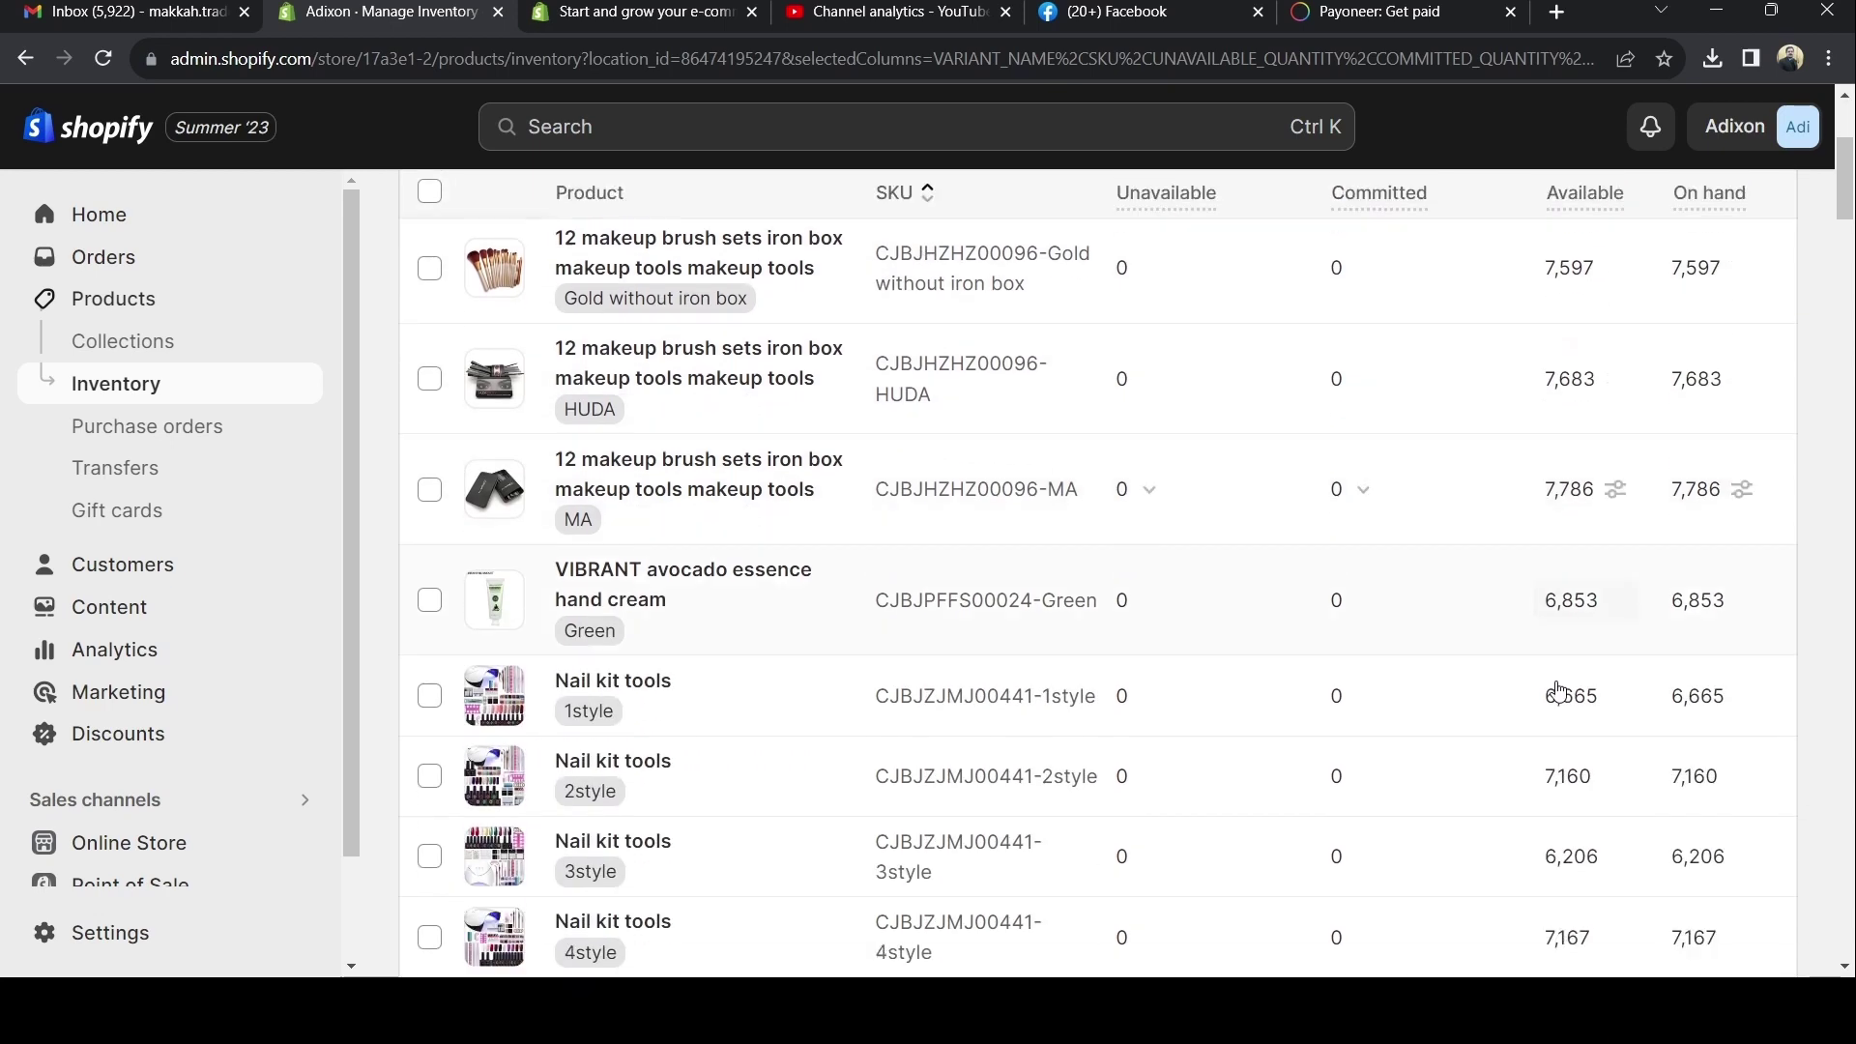
scroll(1558, 688, up, 5)
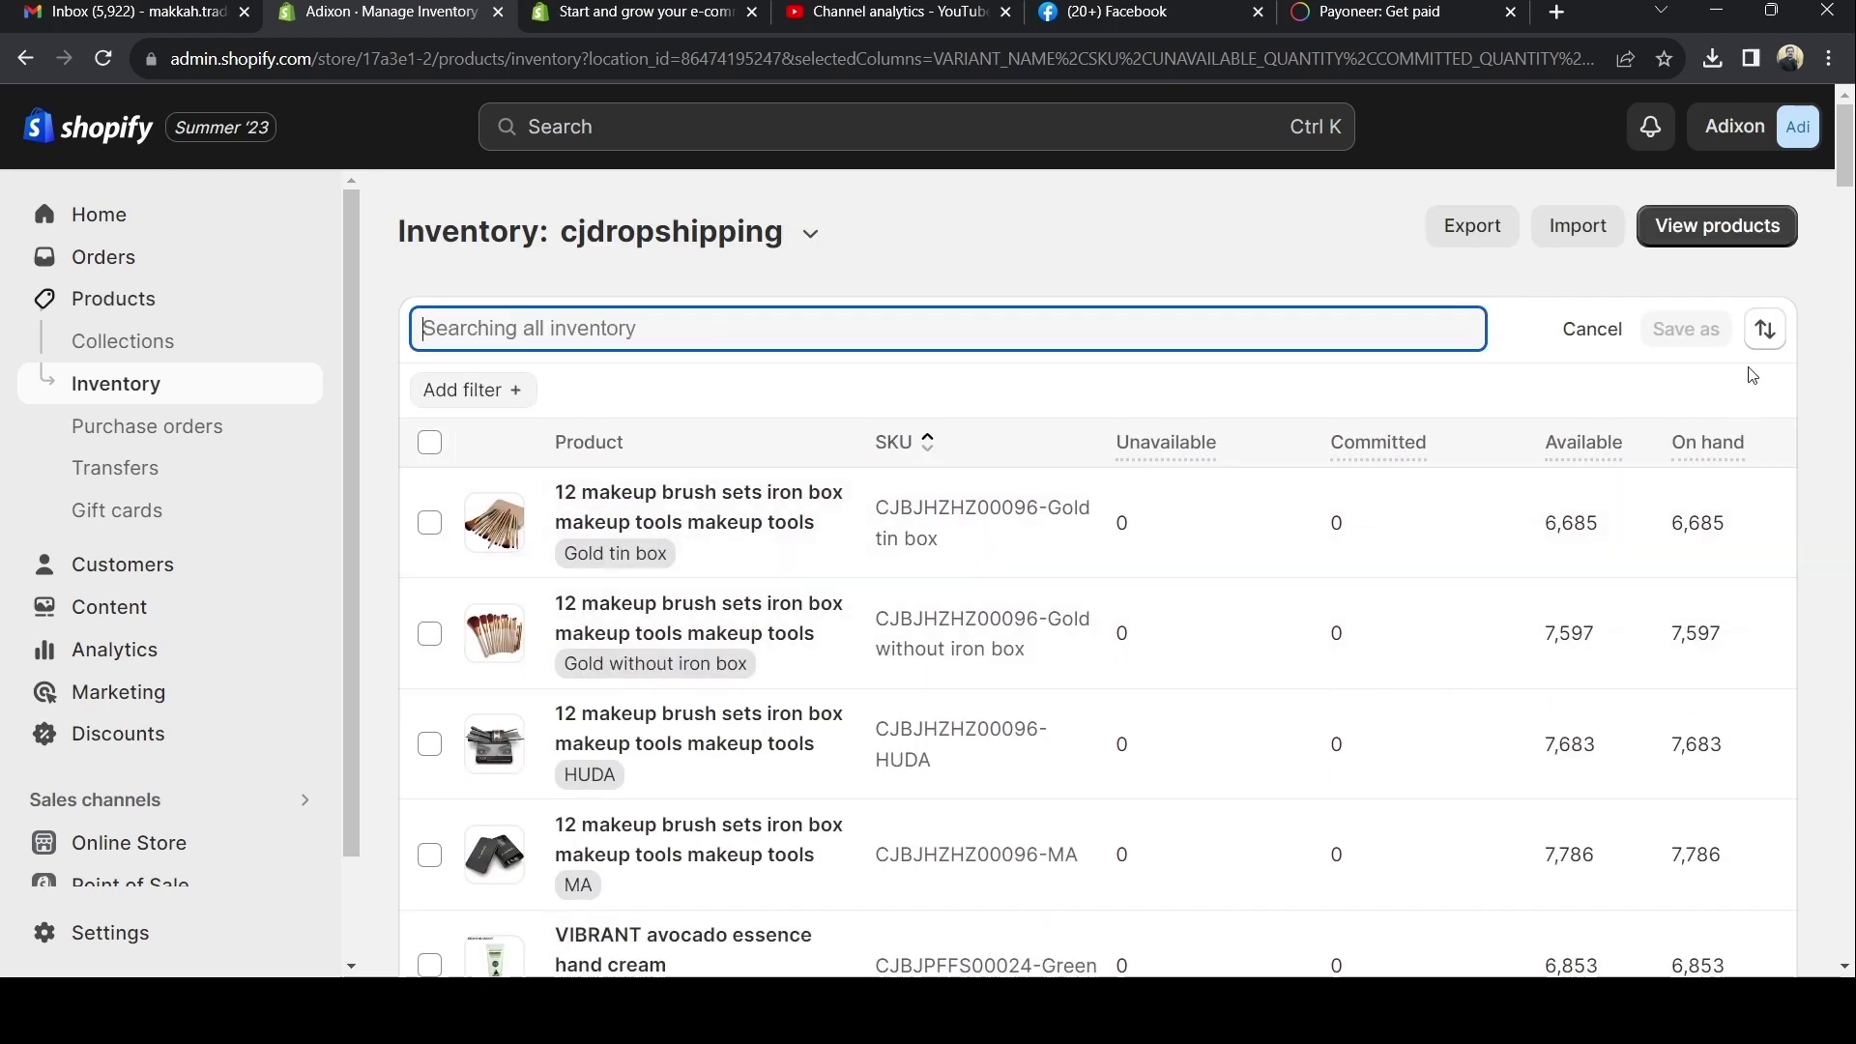
Sort the inventory by unavailable quantity, lowest to highest, and look through the products.
click(1763, 330)
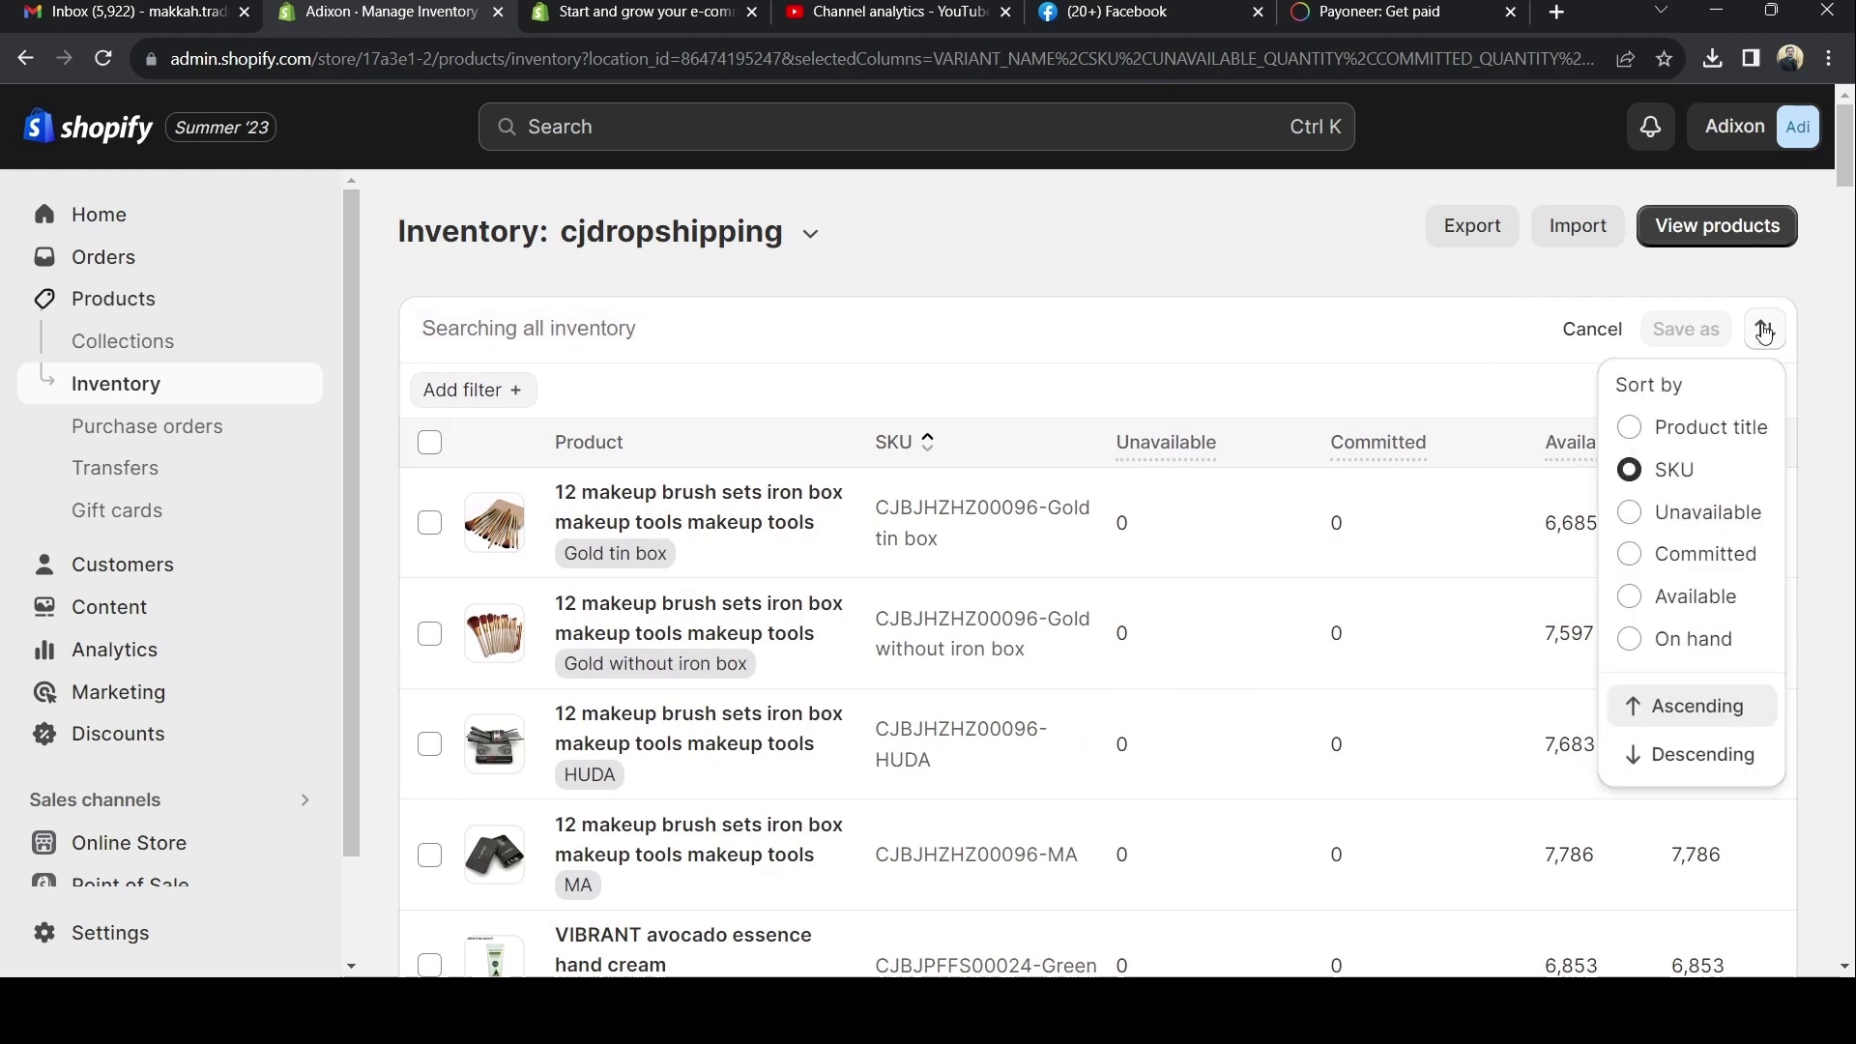
click(1629, 513)
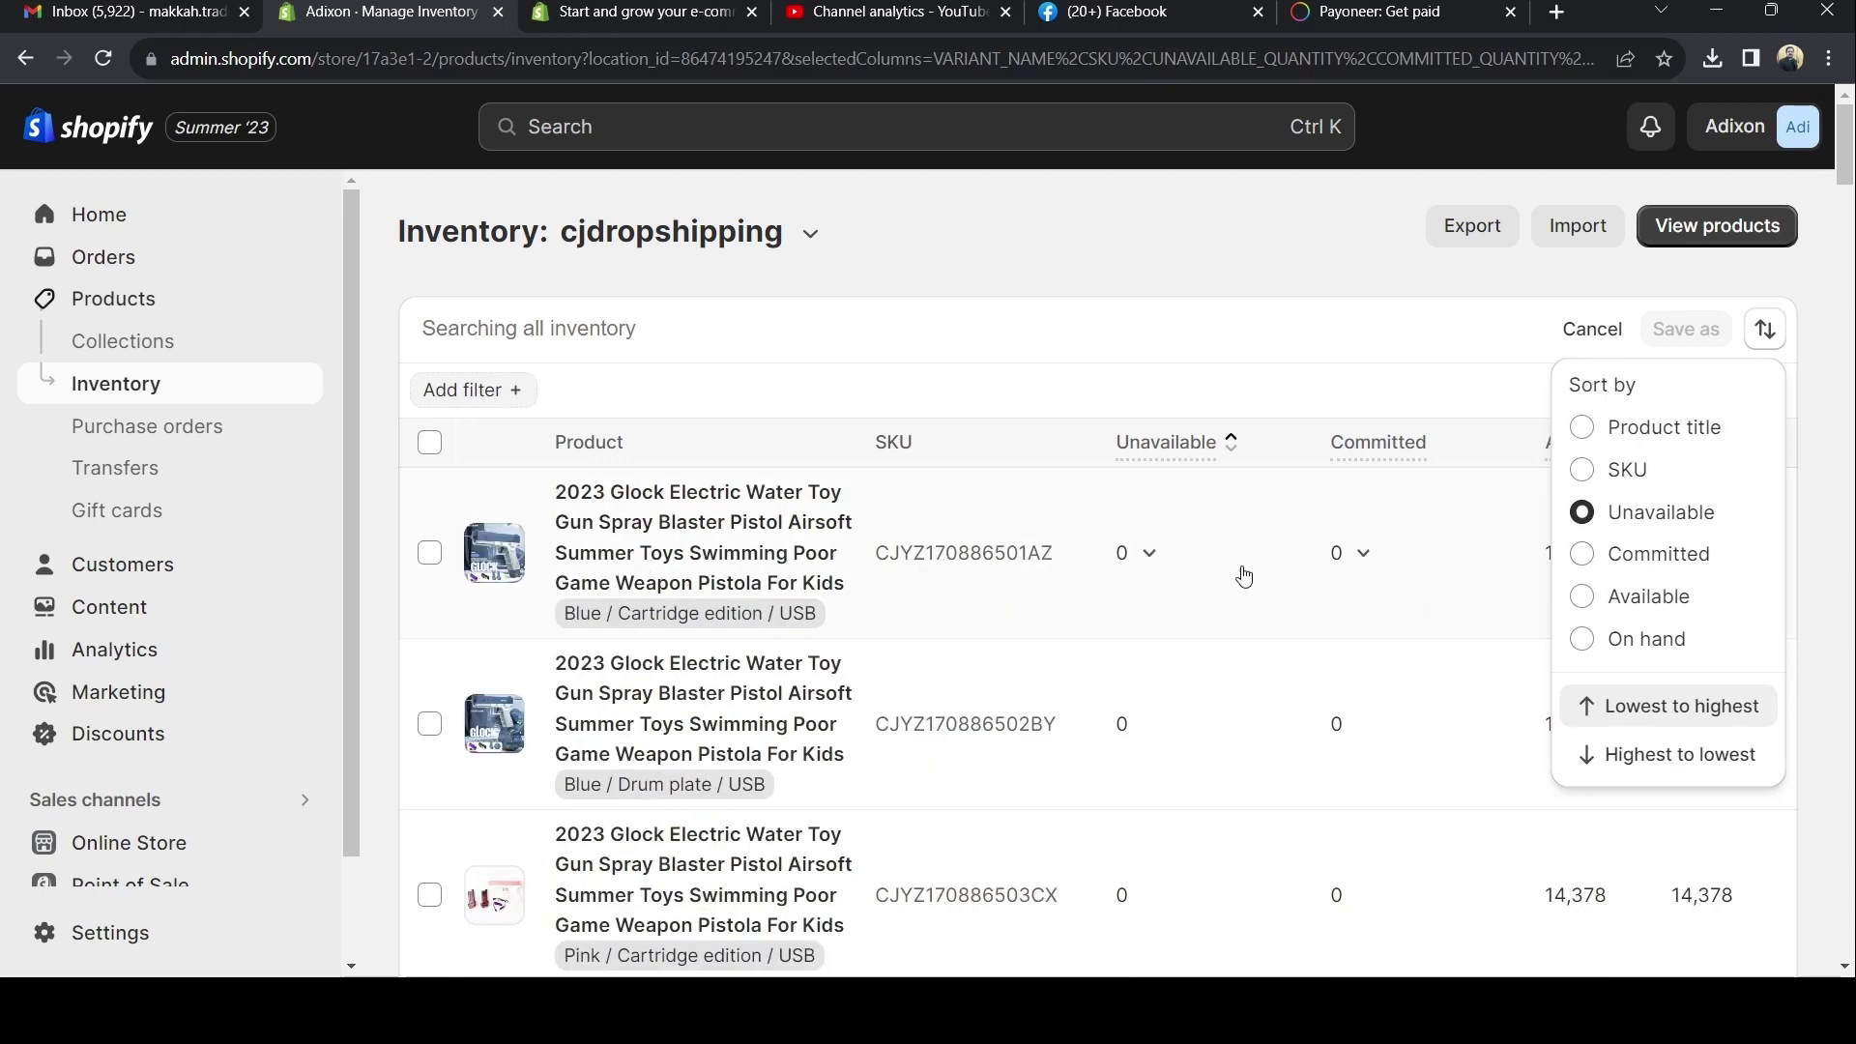
scroll(1208, 522, down, 3)
click(1206, 527)
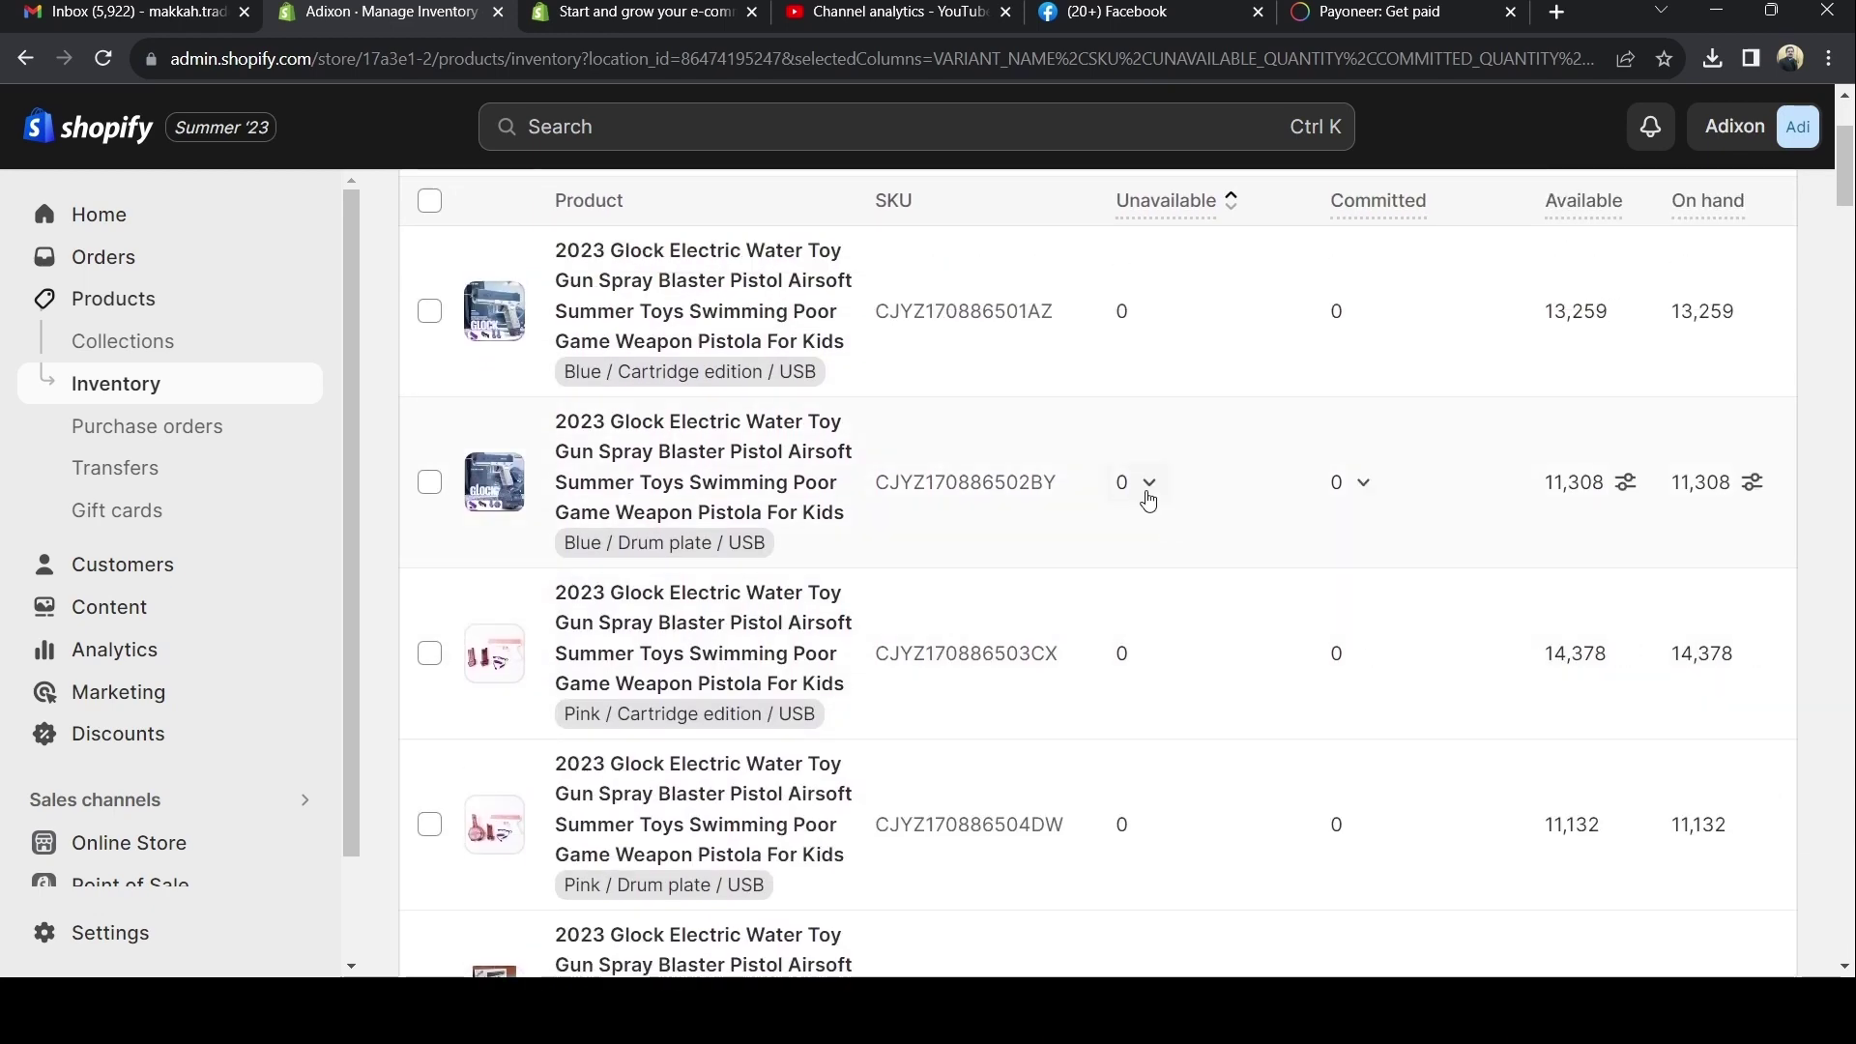
scroll(1147, 488, up, 3)
scroll(1110, 537, down, 10)
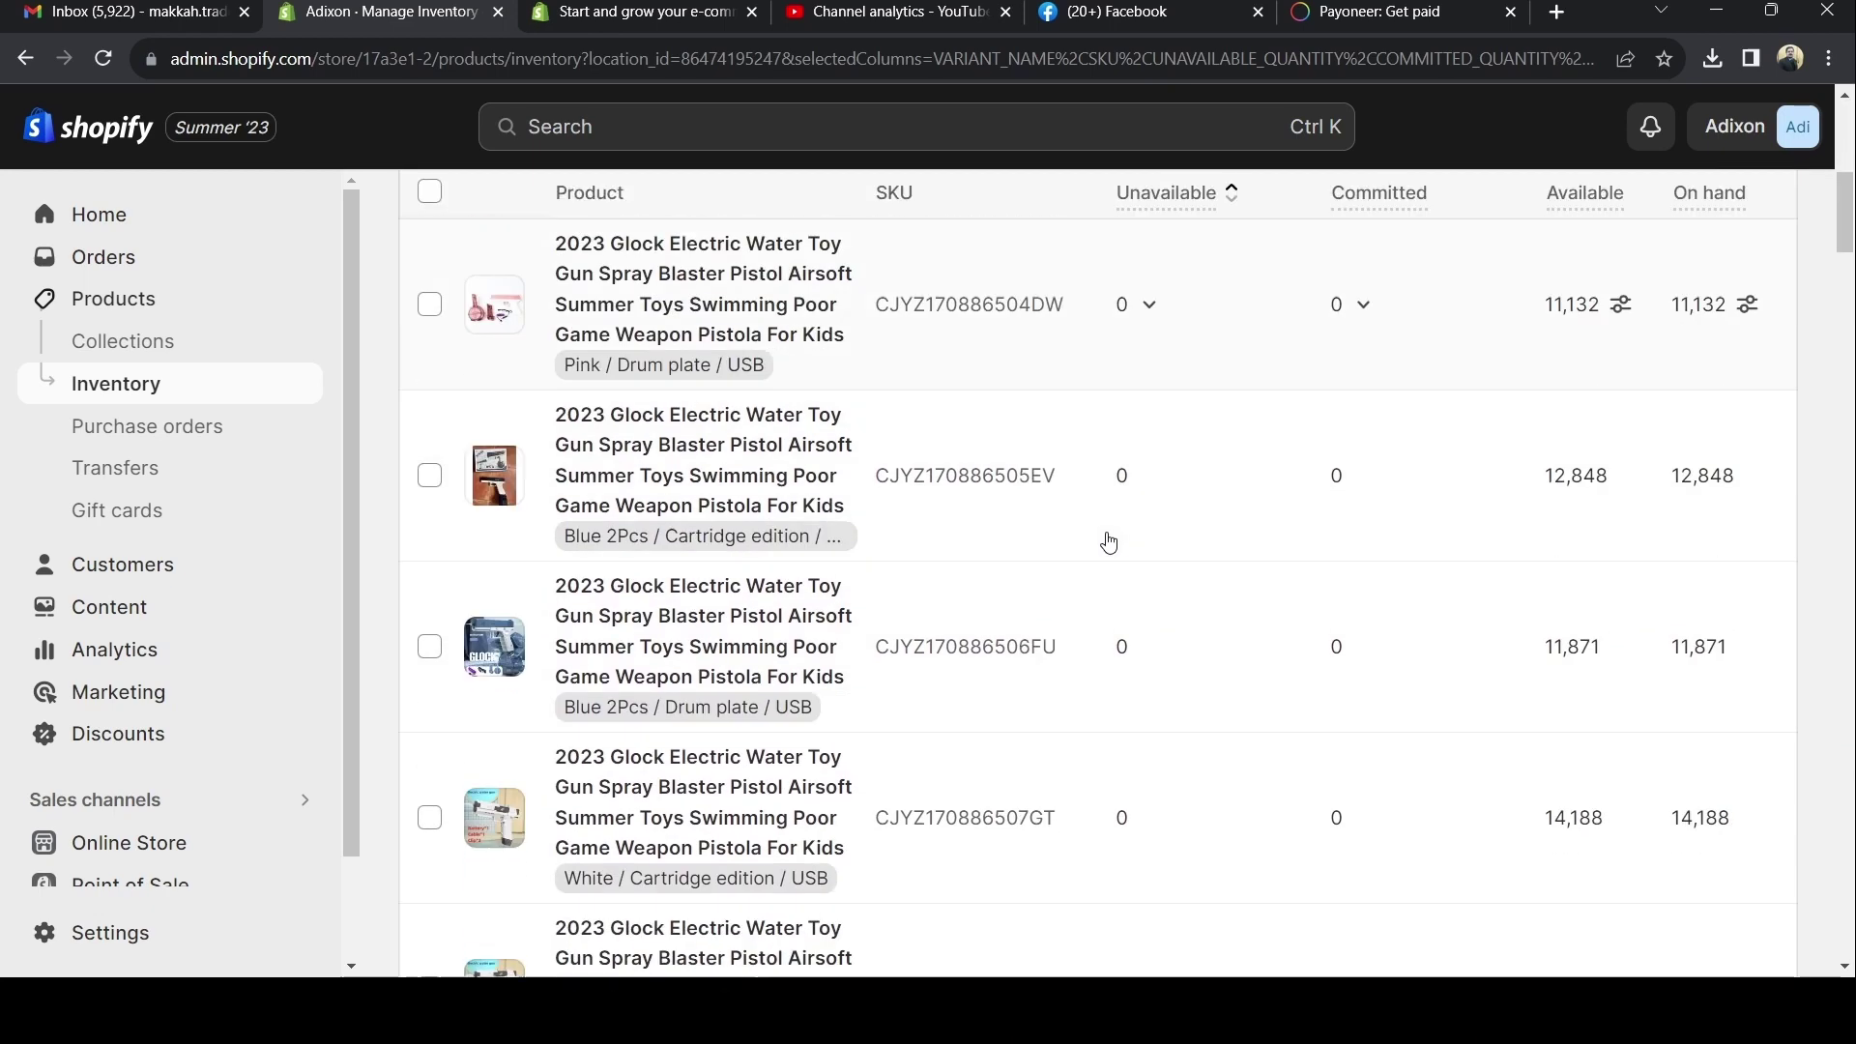
scroll(1110, 537, up, 7)
scroll(1109, 533, up, 4)
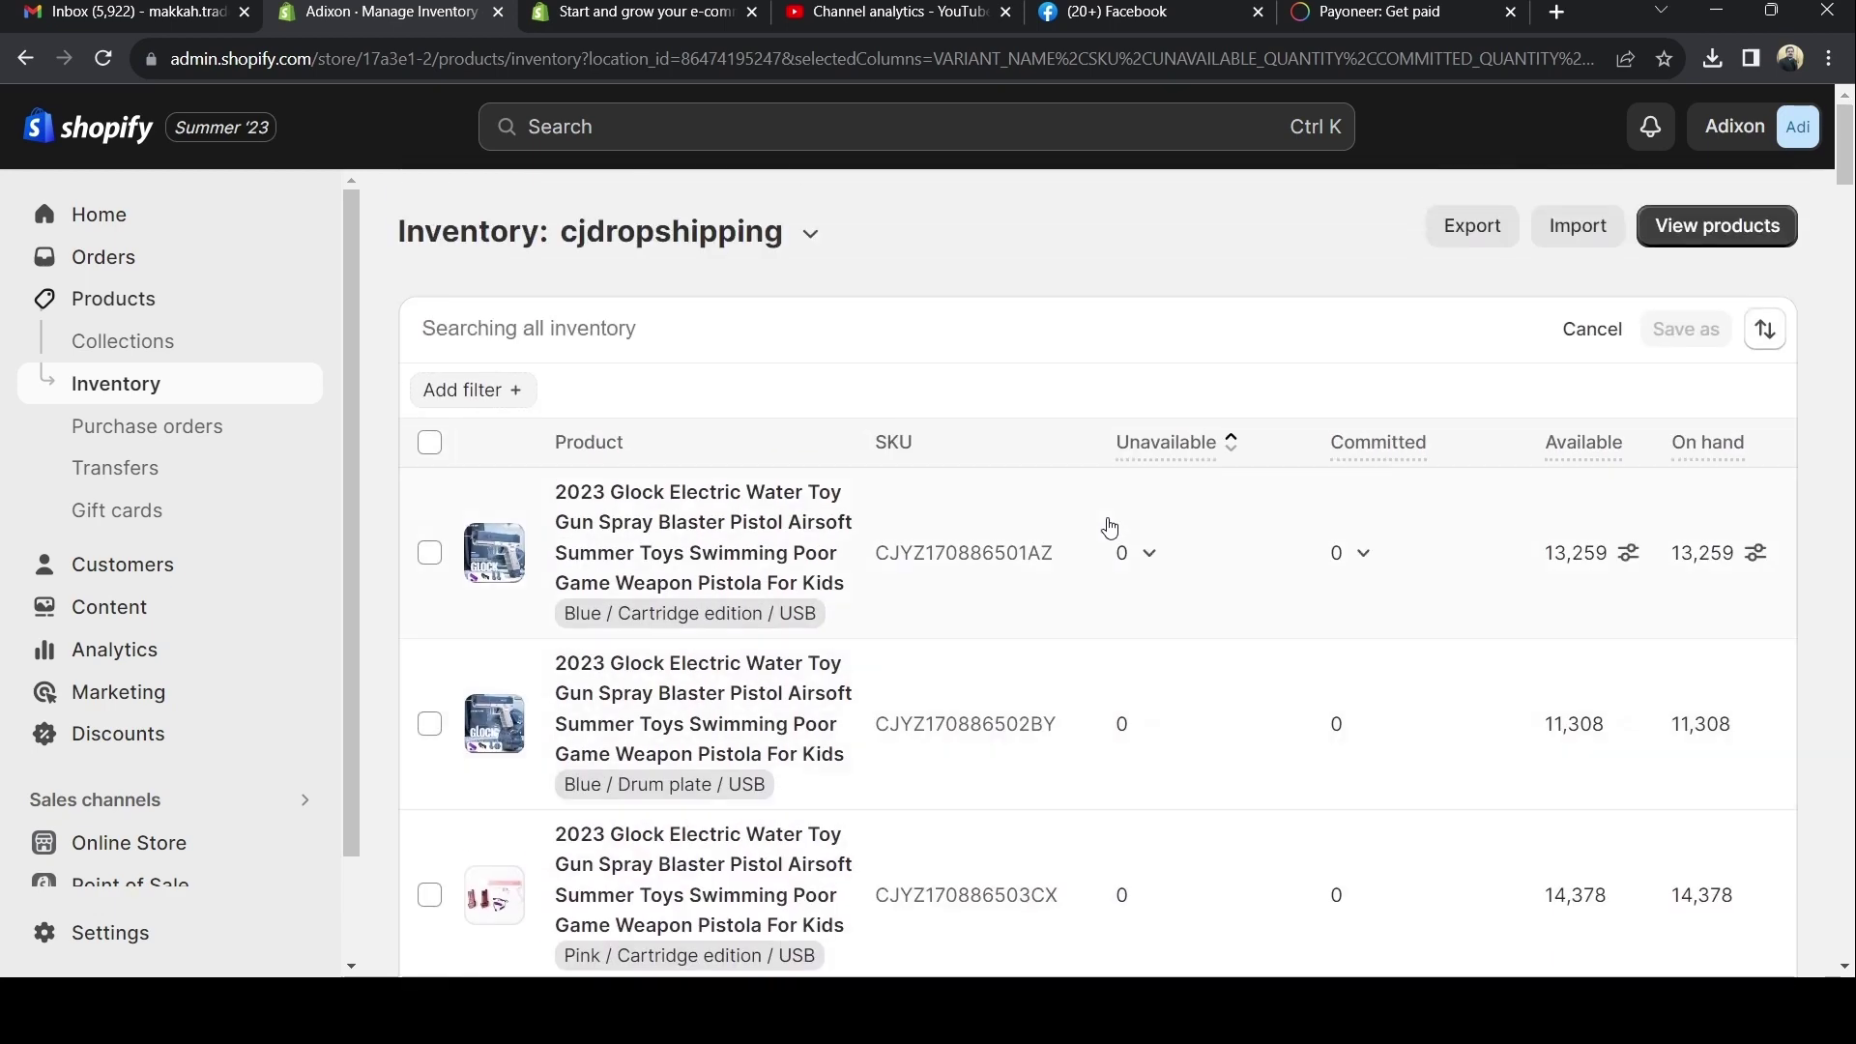
Sort the inventory by available quantity, lowest to highest, and check the order of the products.
click(1764, 329)
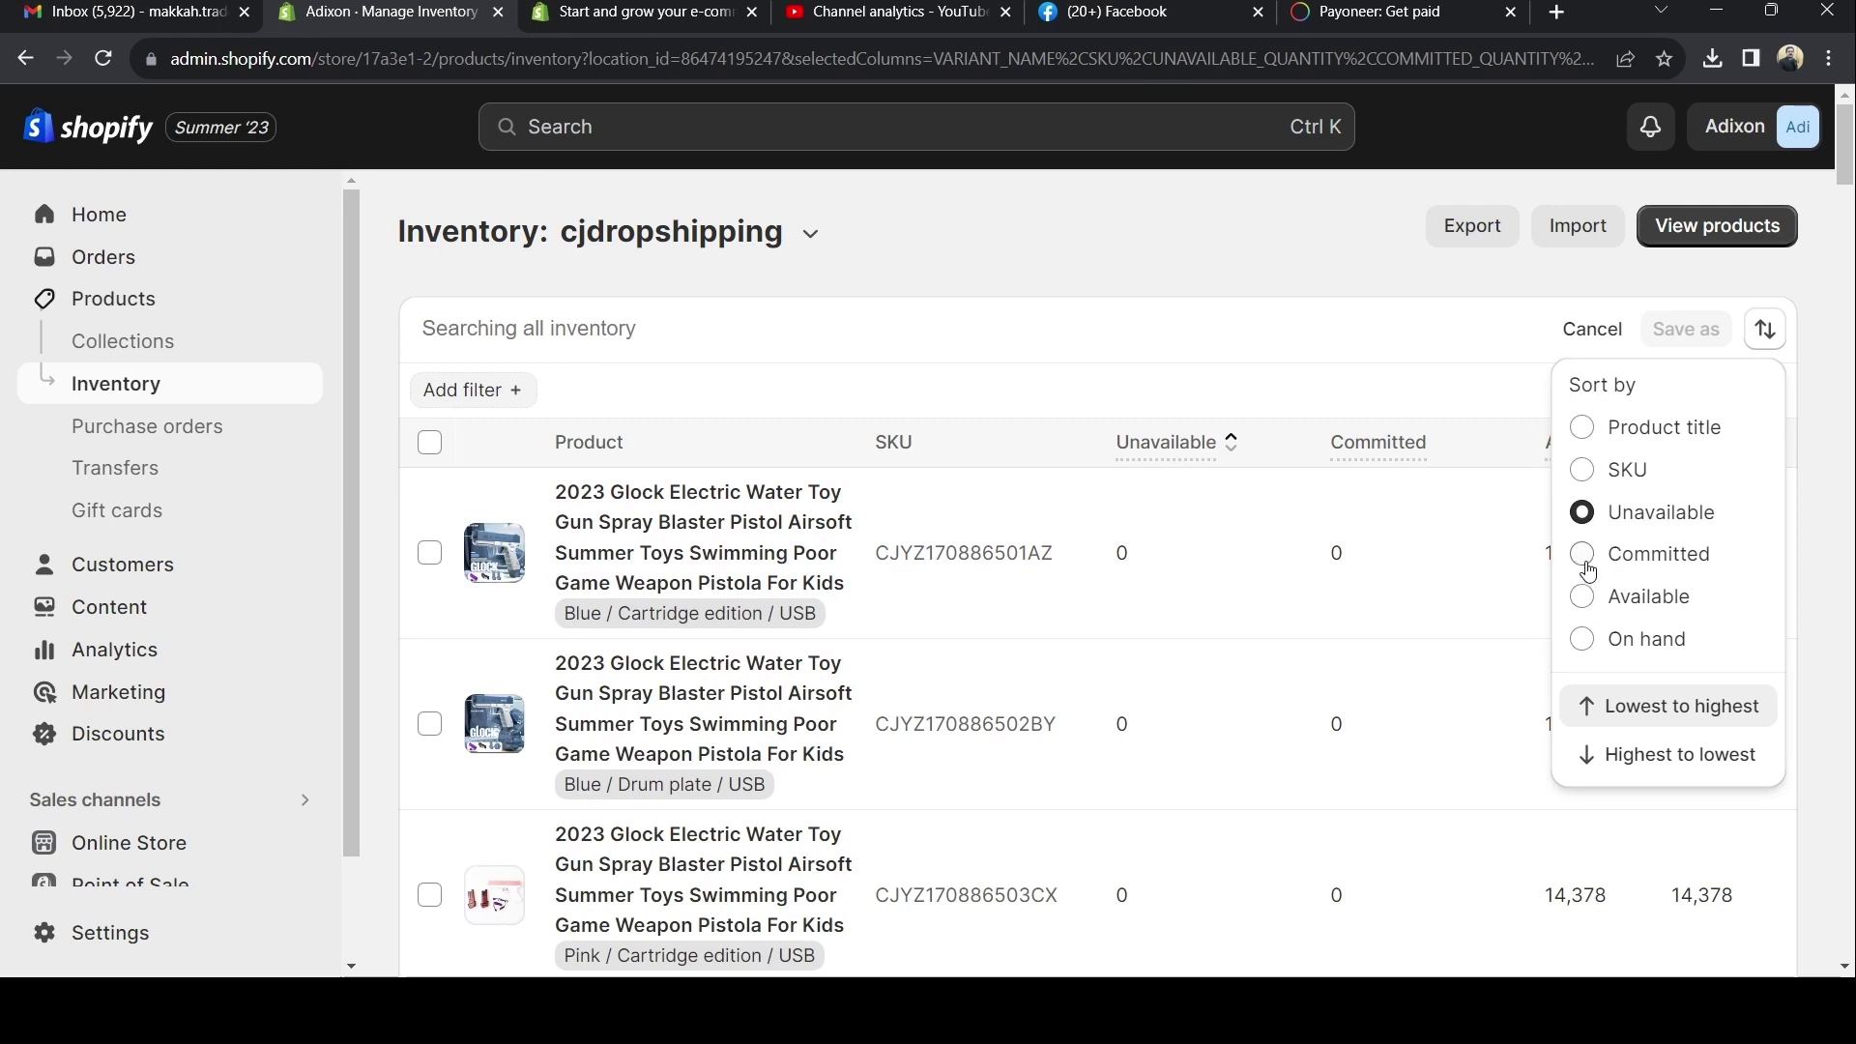
click(1583, 599)
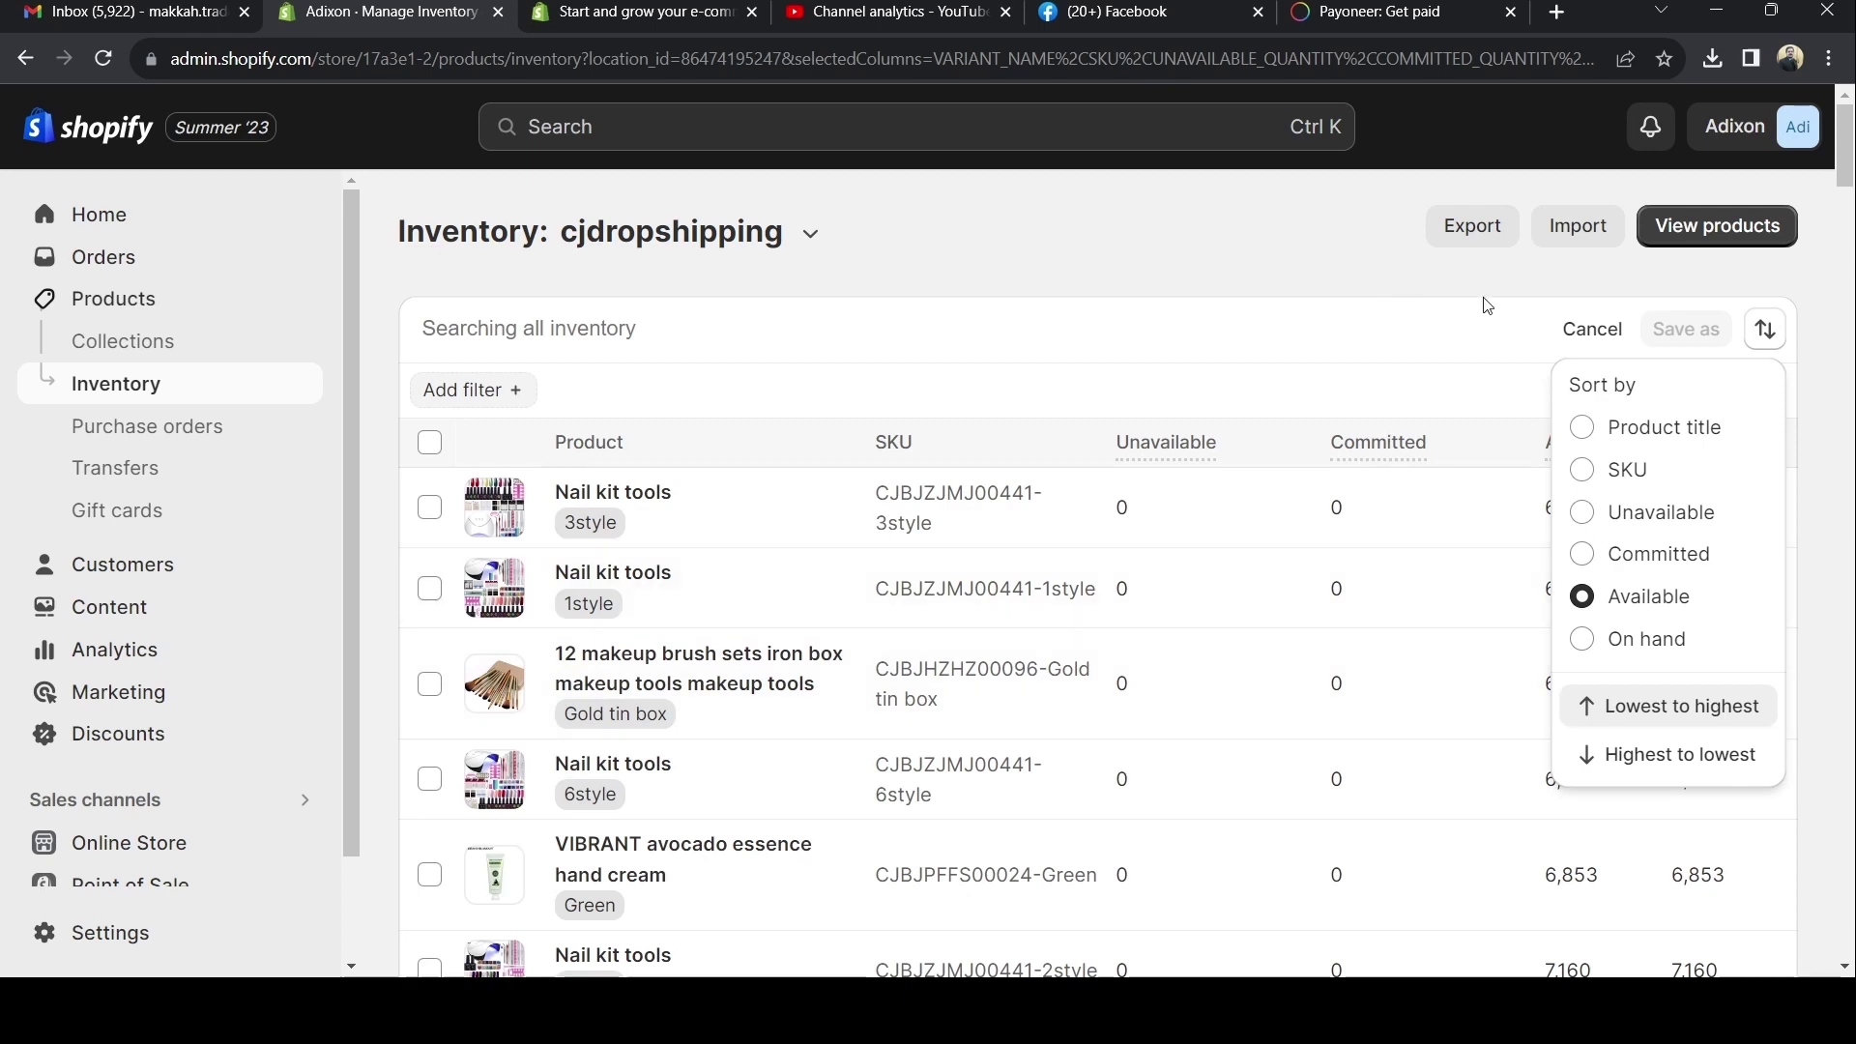
click(1512, 553)
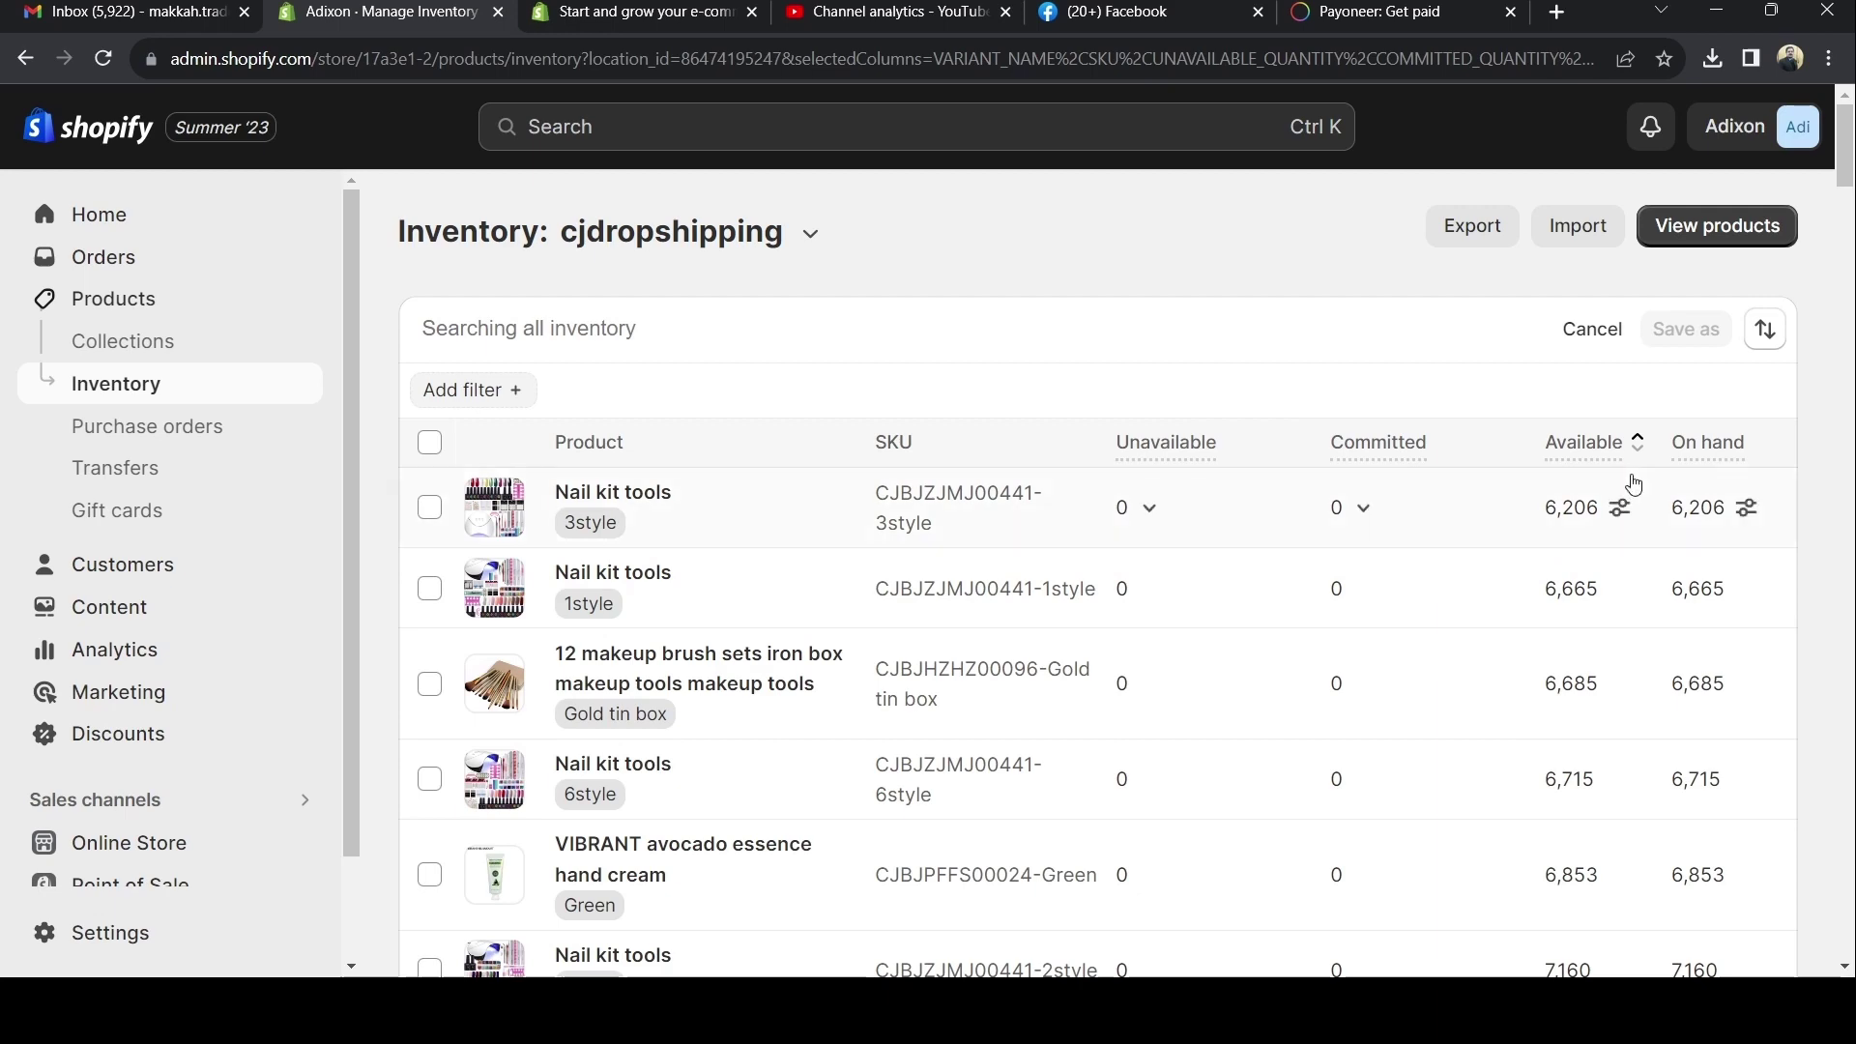
mouse_move(1618, 458)
scroll(1602, 584, down, 5)
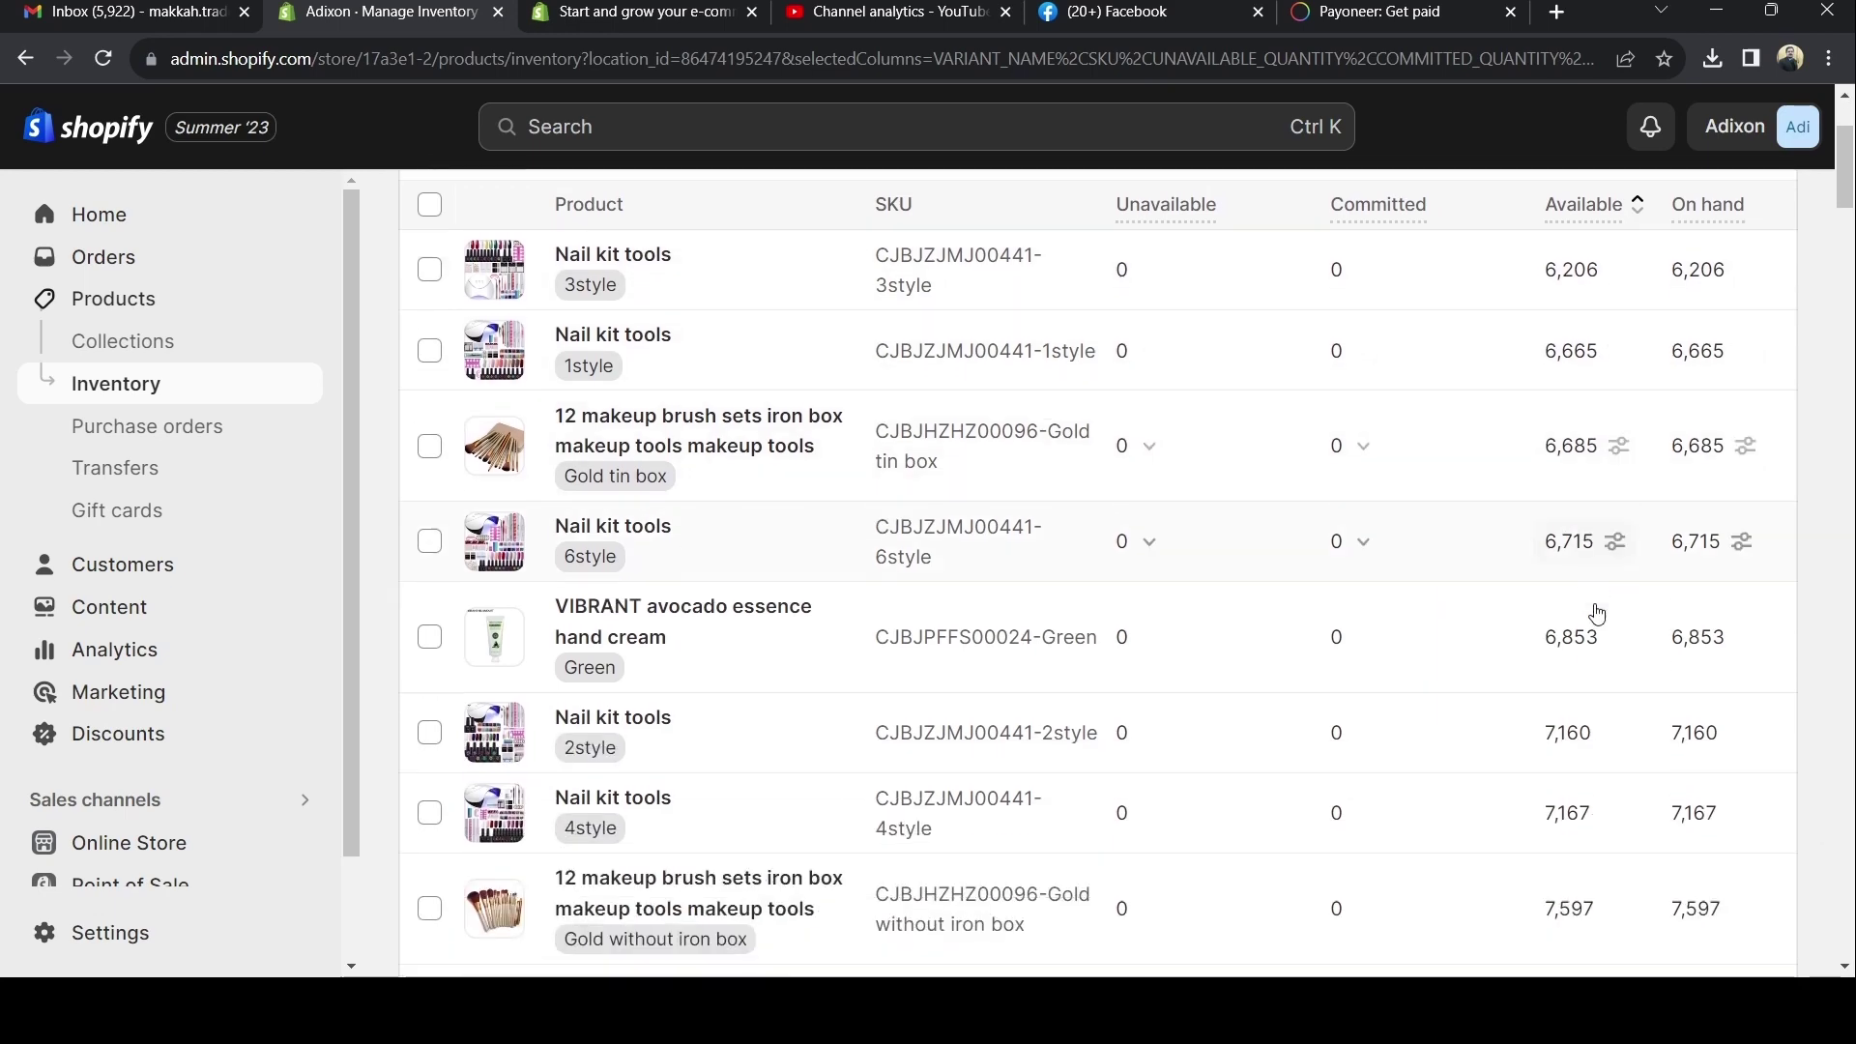
scroll(1596, 606, up, 5)
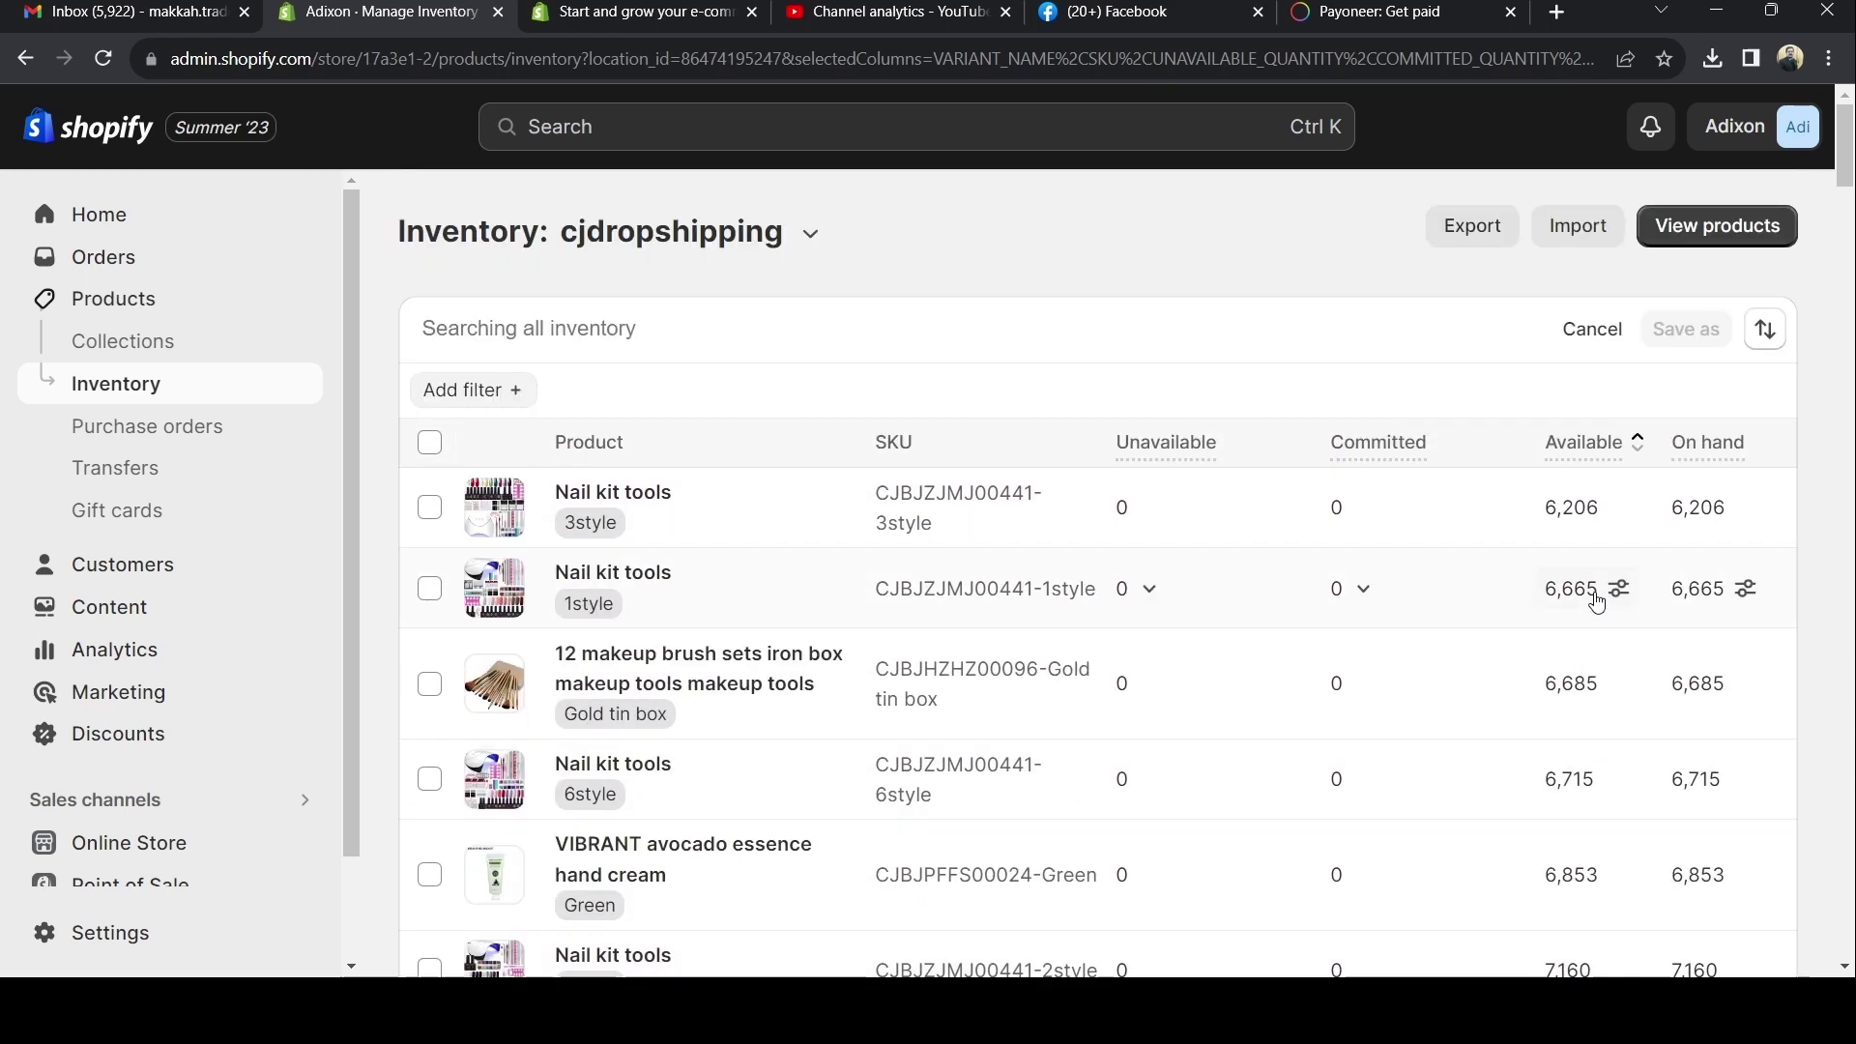
Switch the inventory to the Spocket location and keep it selected after reviewing the other locations.
click(808, 234)
click(687, 465)
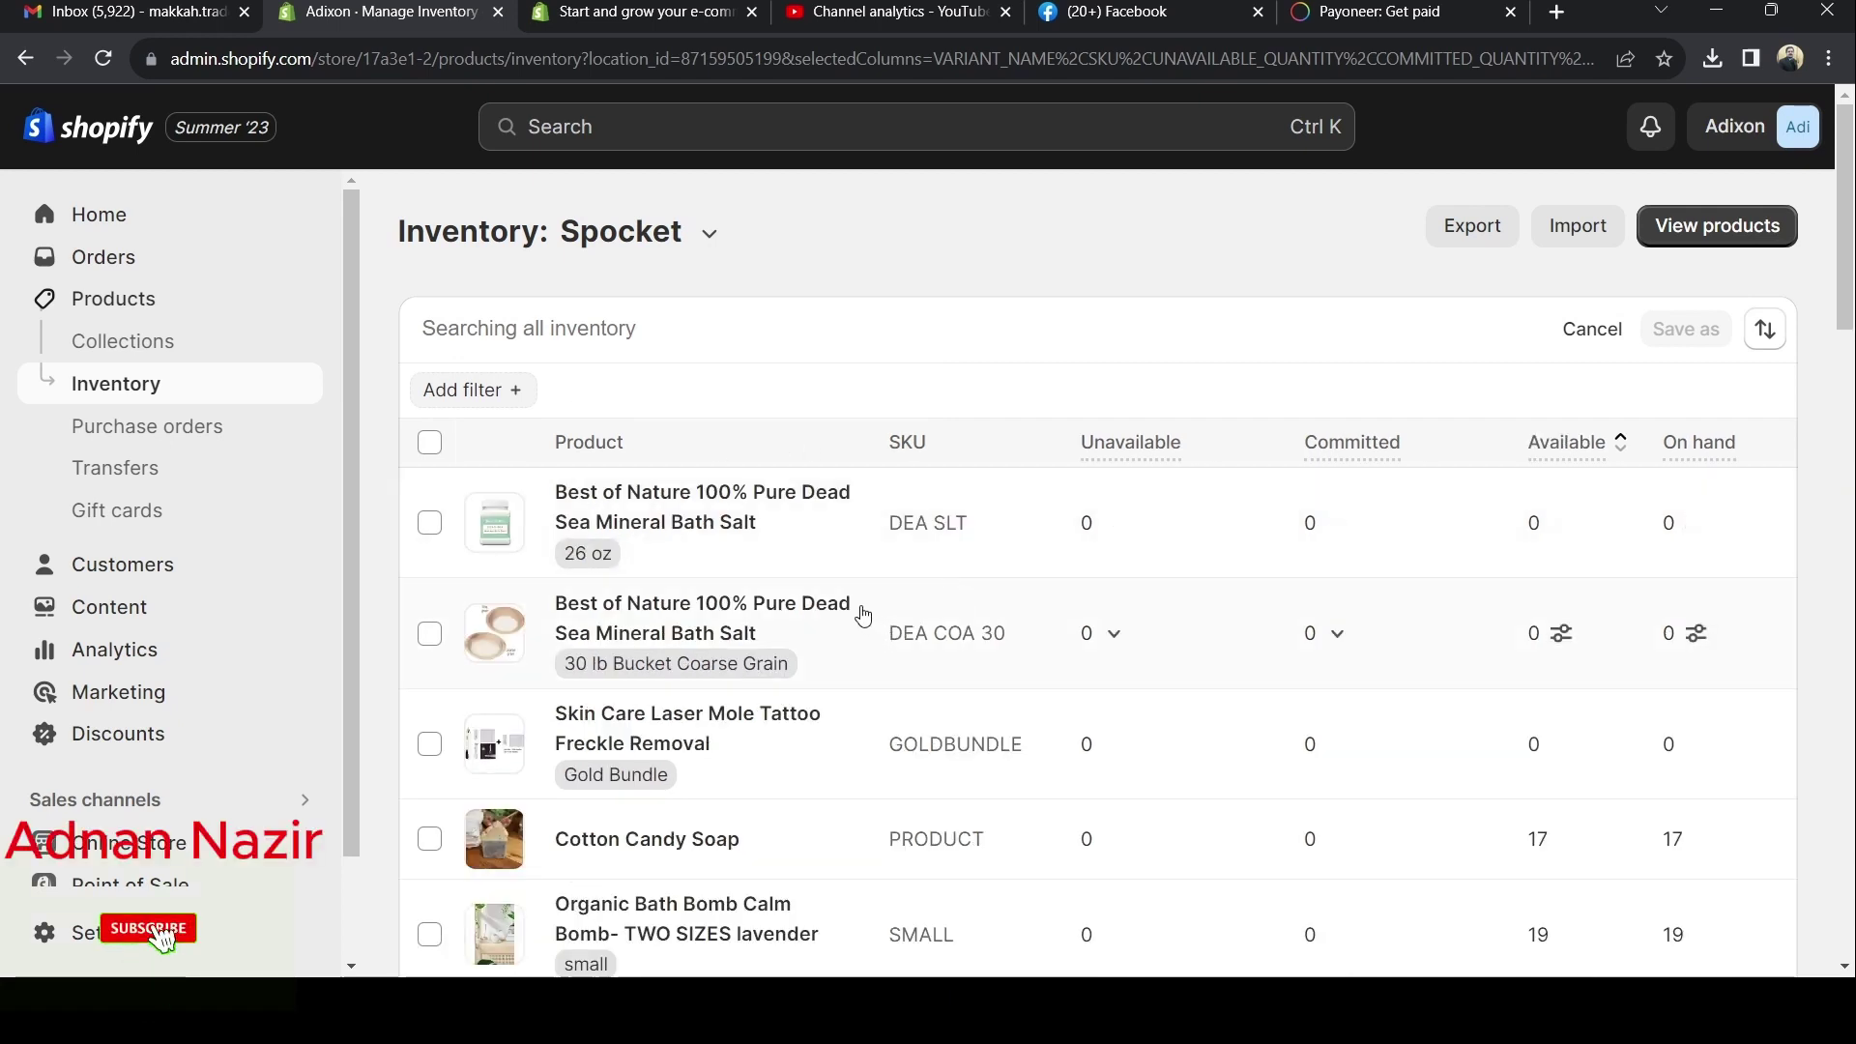
click(702, 239)
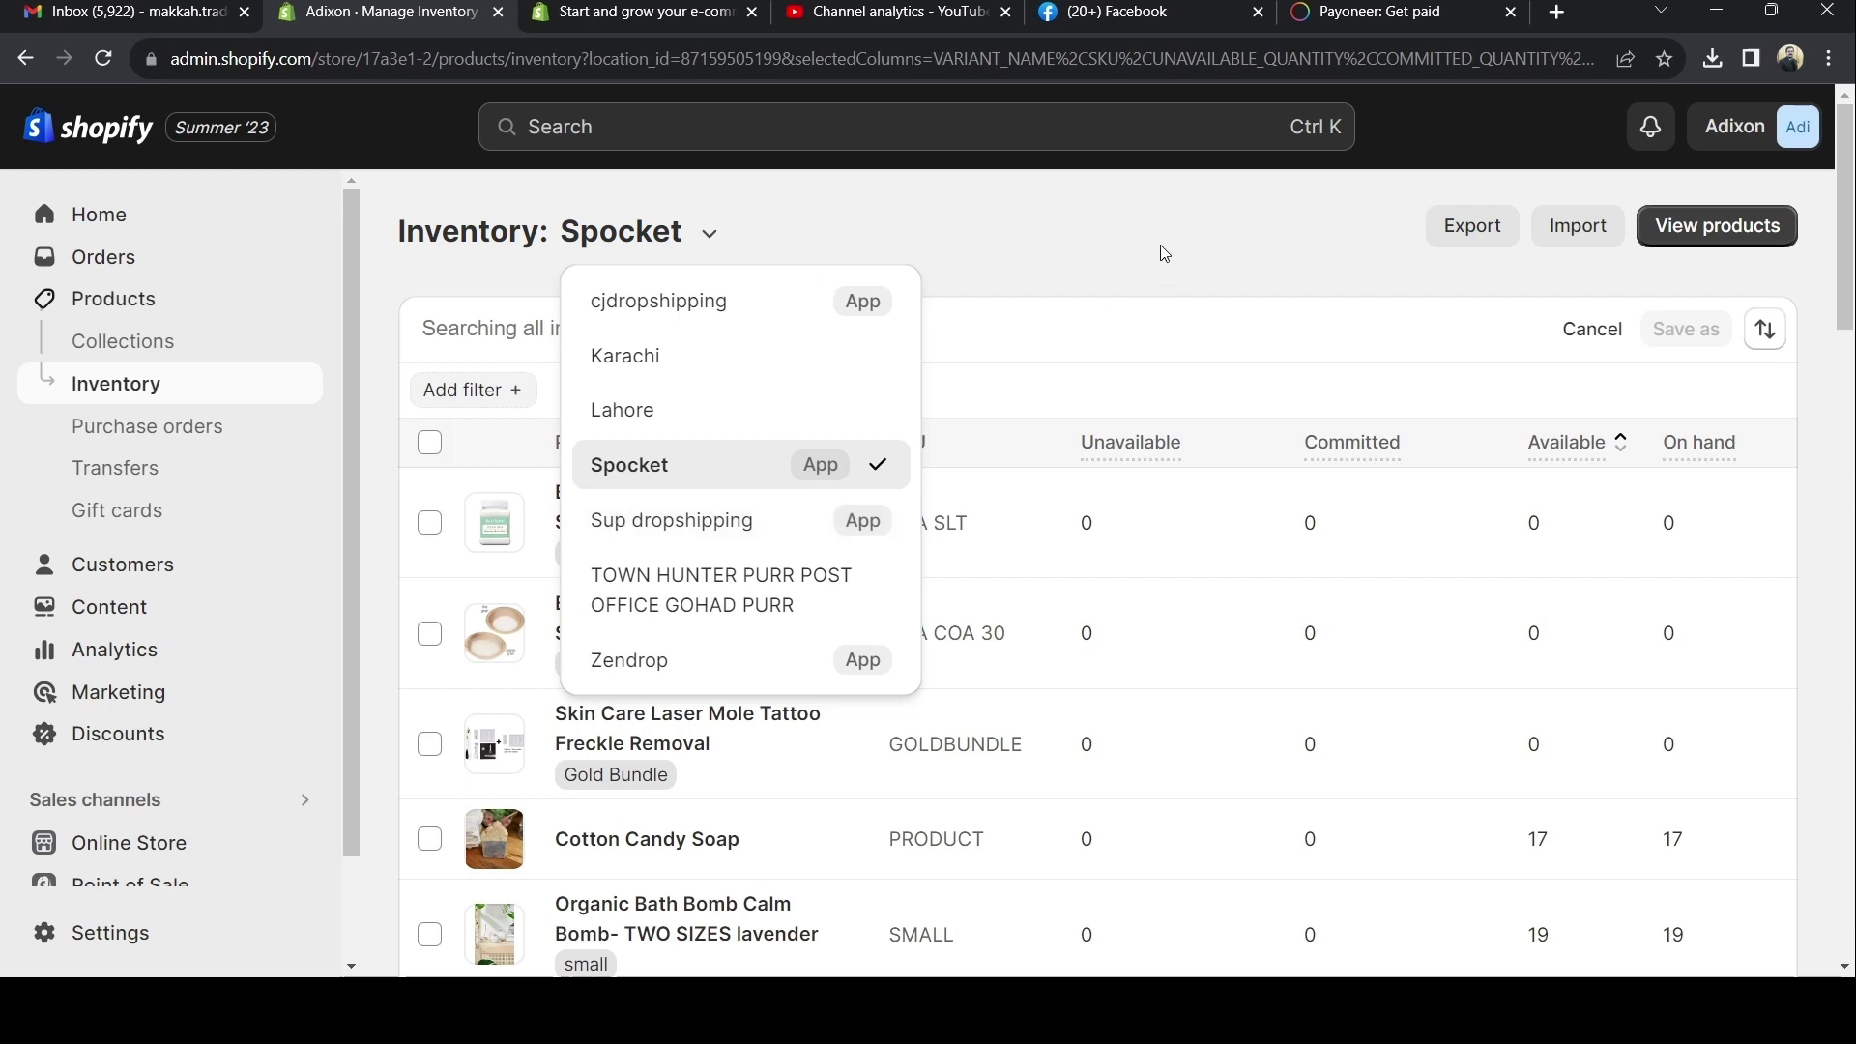
click(1005, 248)
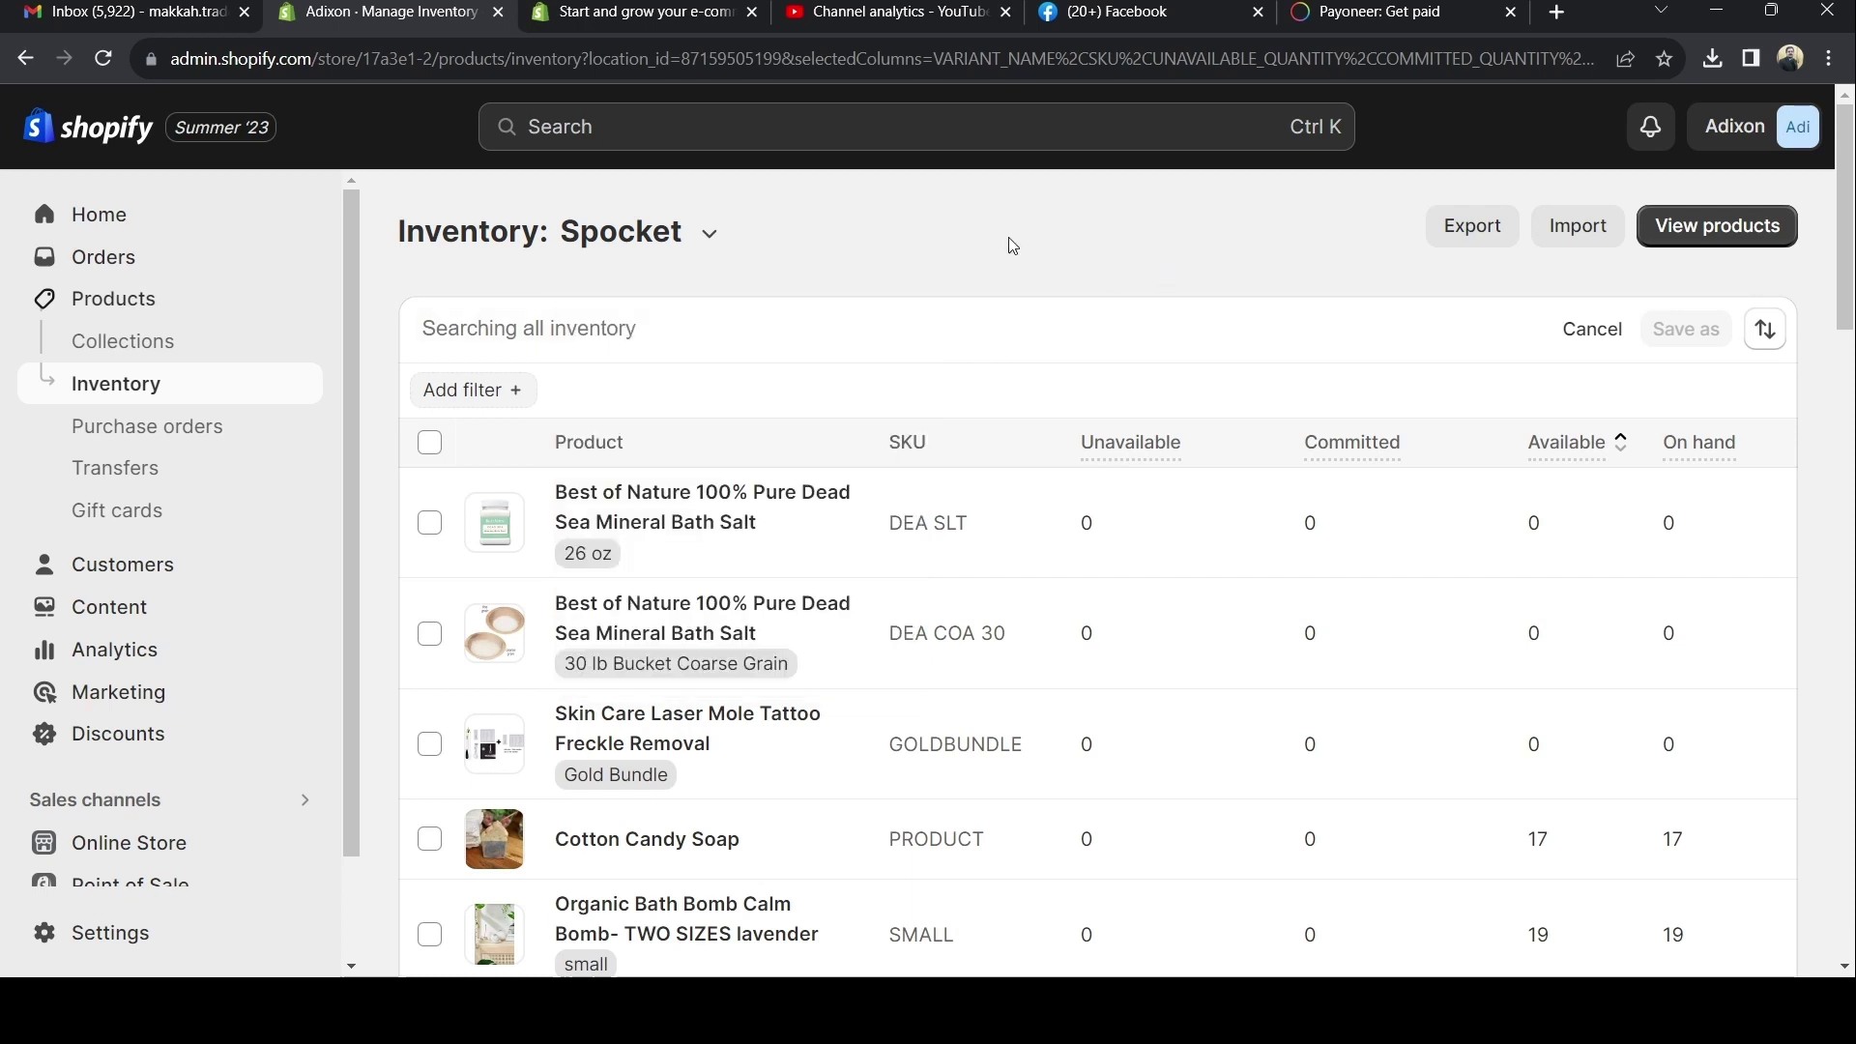